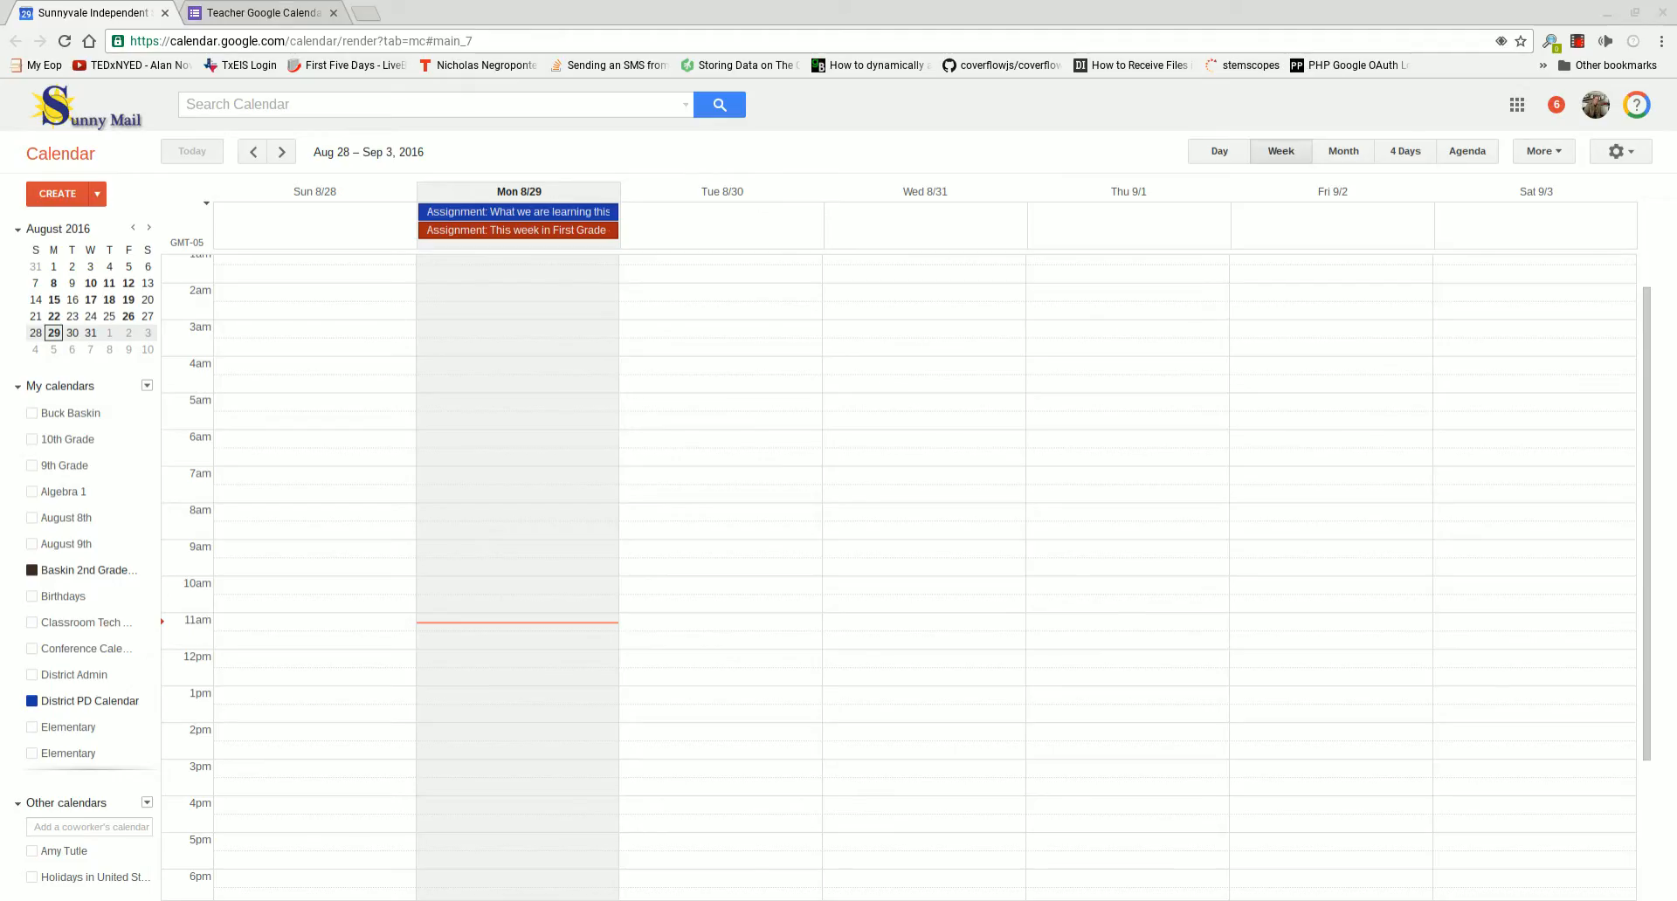
click(1517, 105)
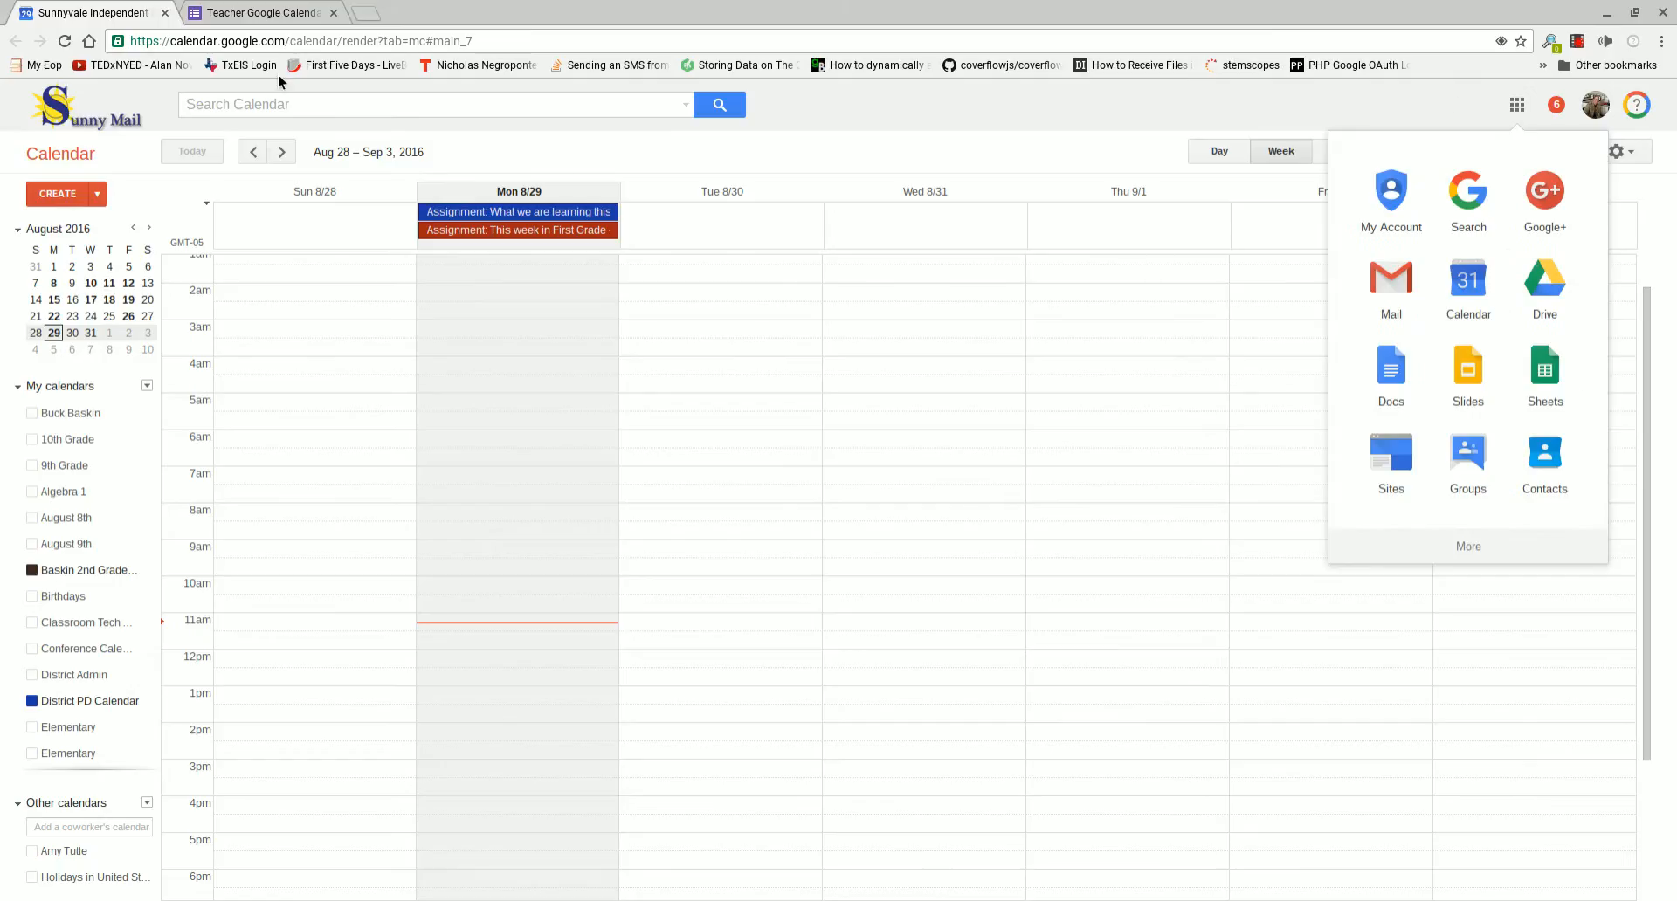
click(959, 157)
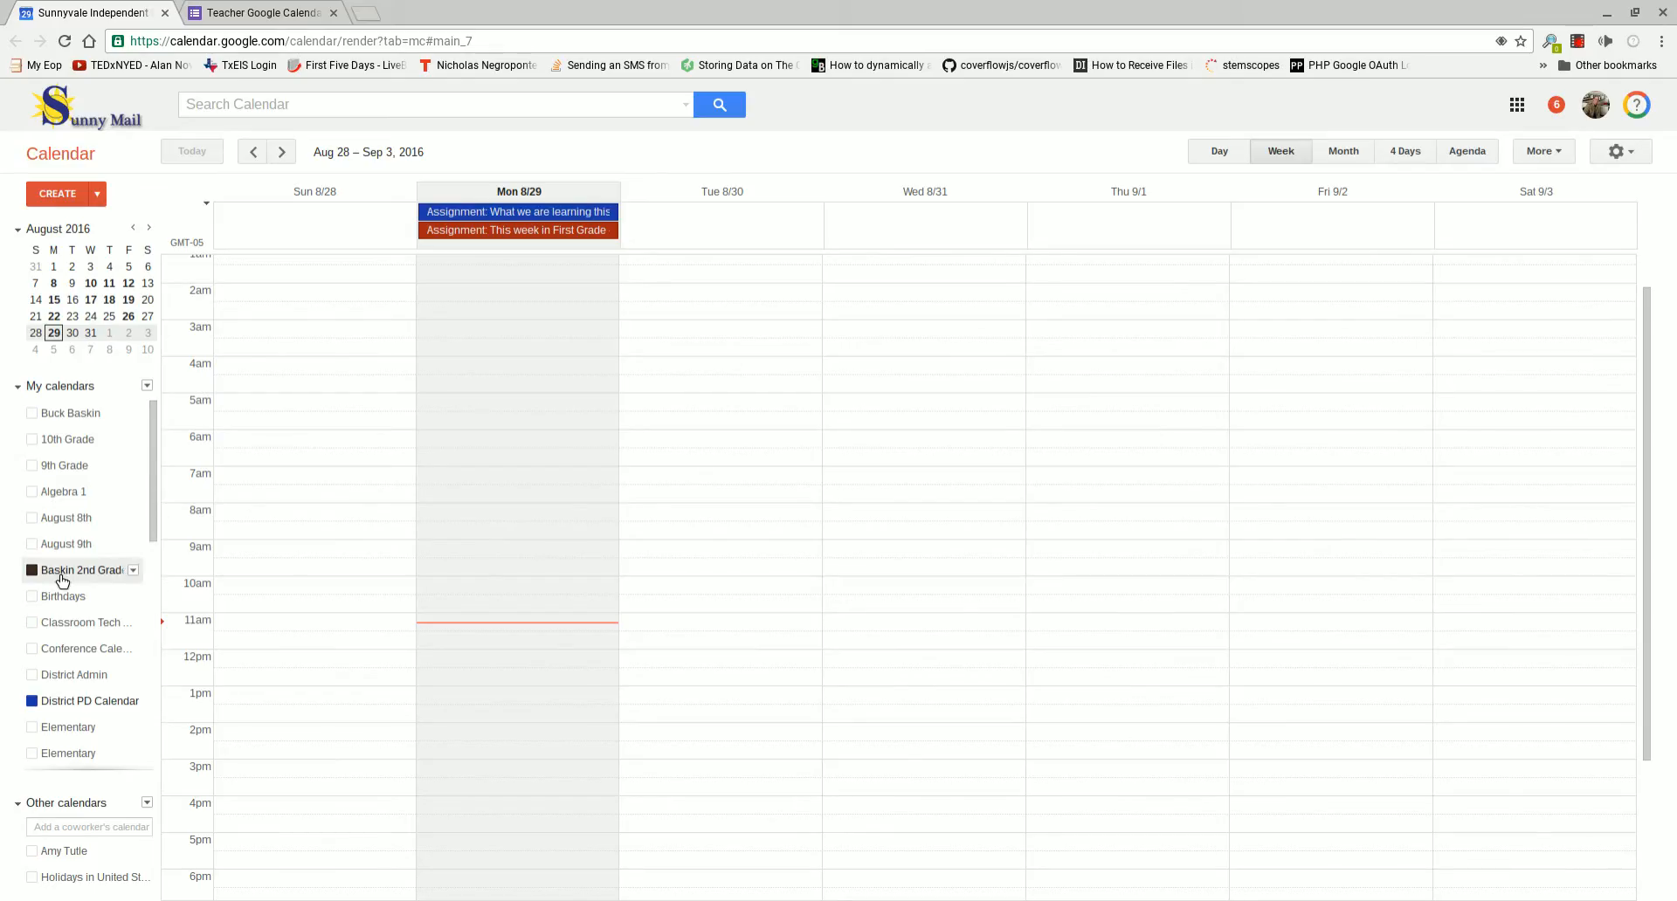
- Share the 2nd grade class calendar with others by making it public, and save the sharing settings
click(134, 571)
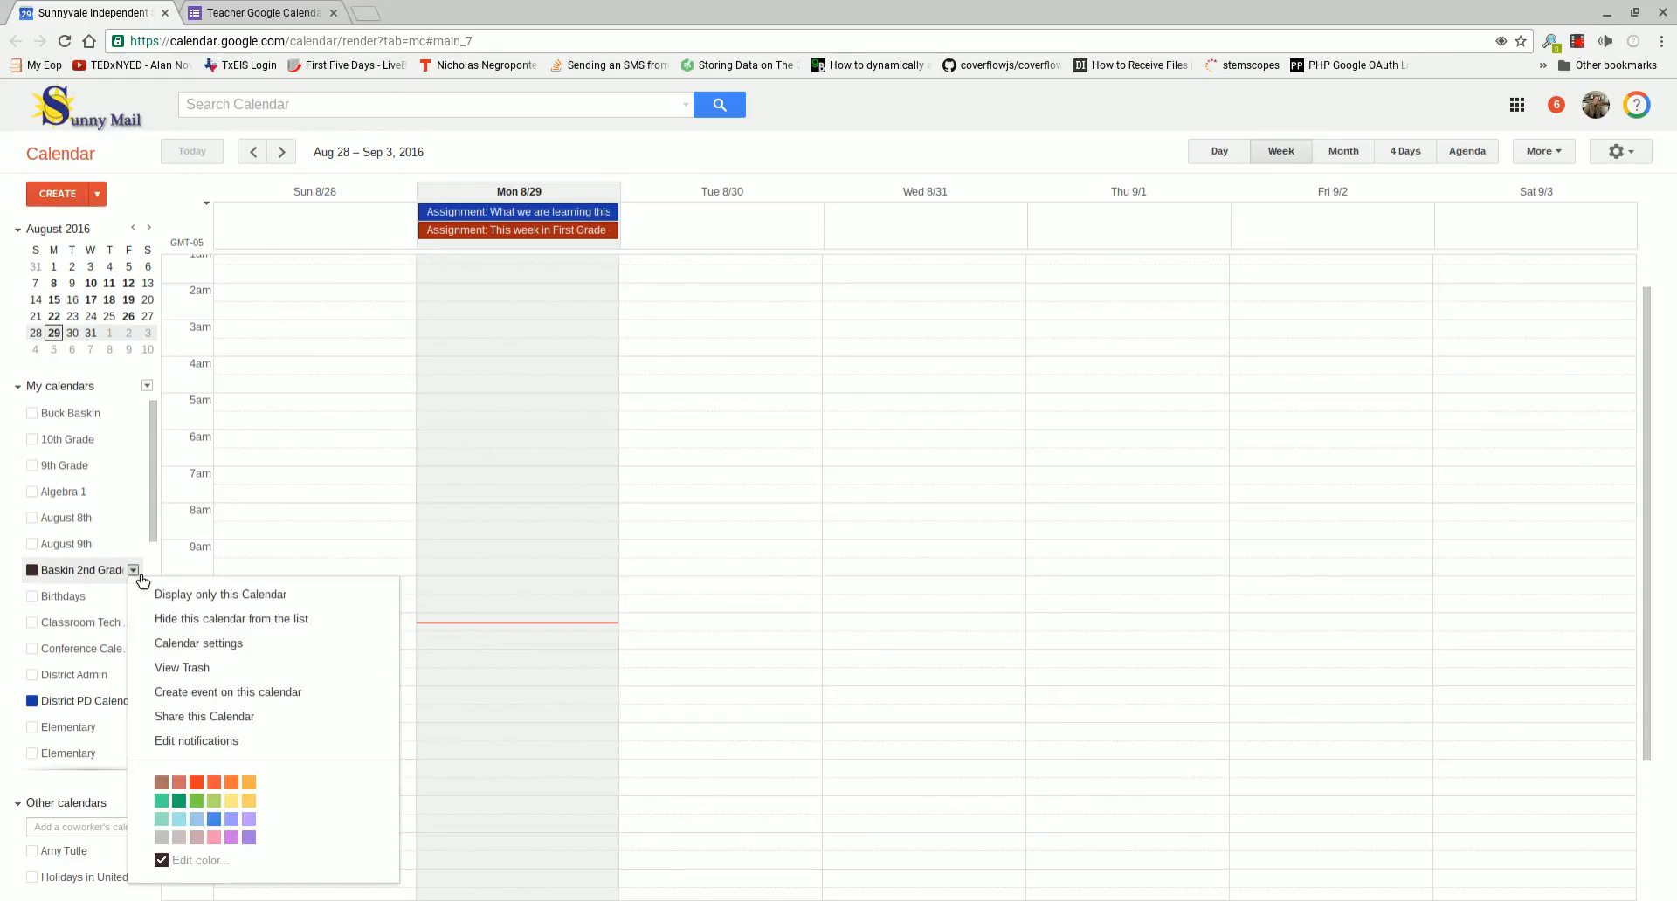
click(220, 718)
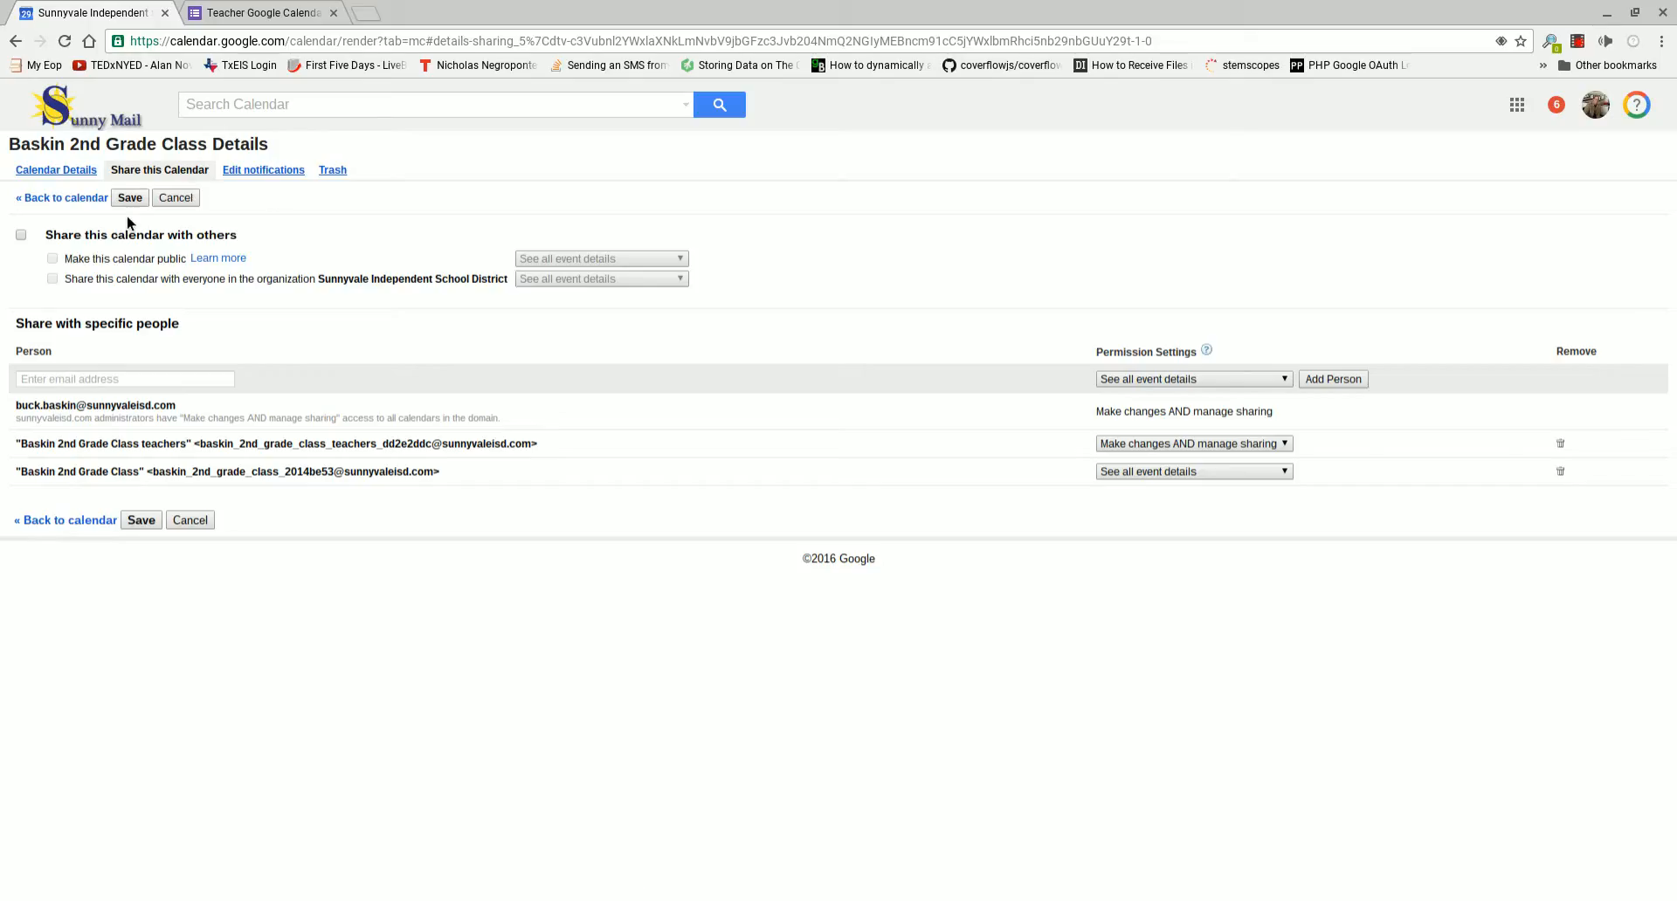
click(21, 234)
click(53, 259)
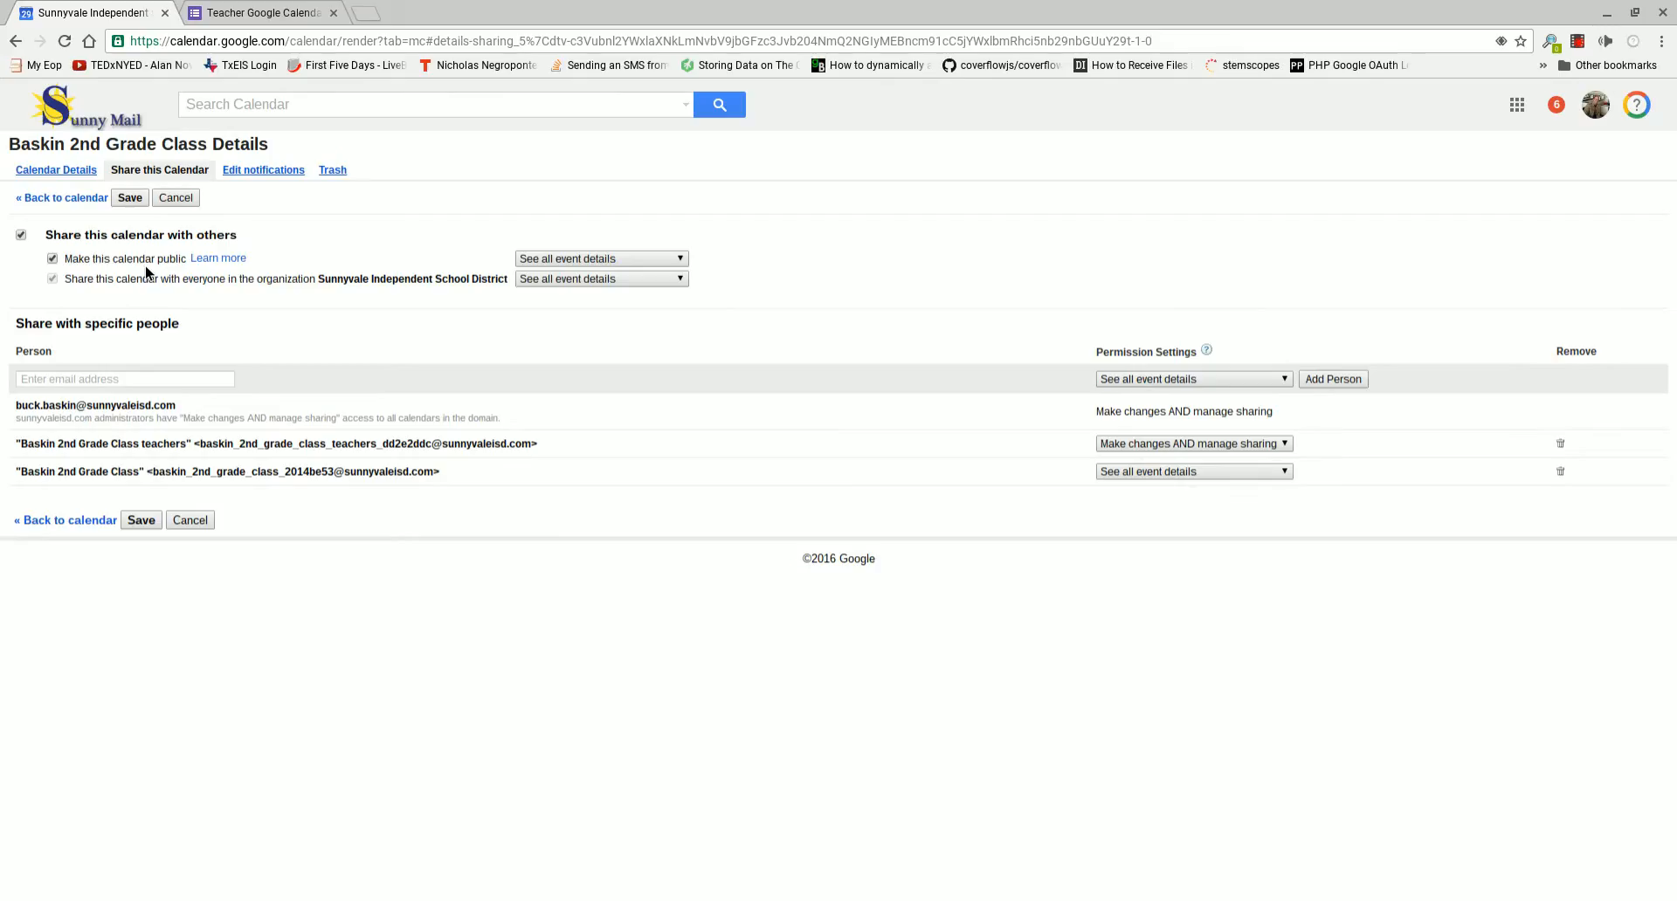
click(123, 197)
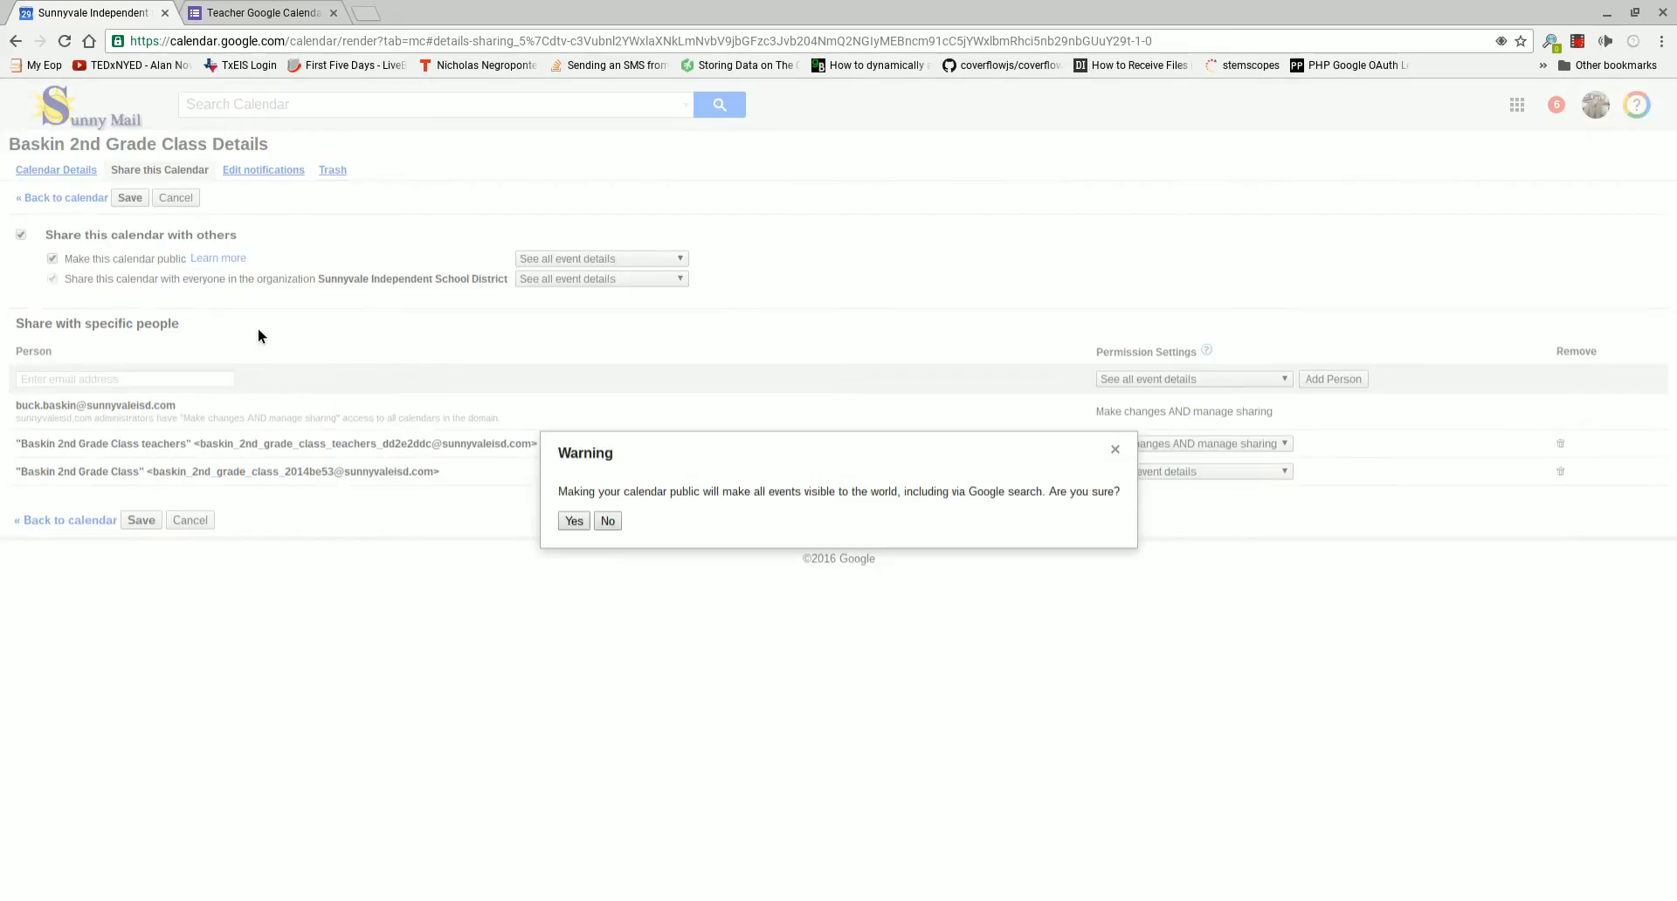
click(574, 522)
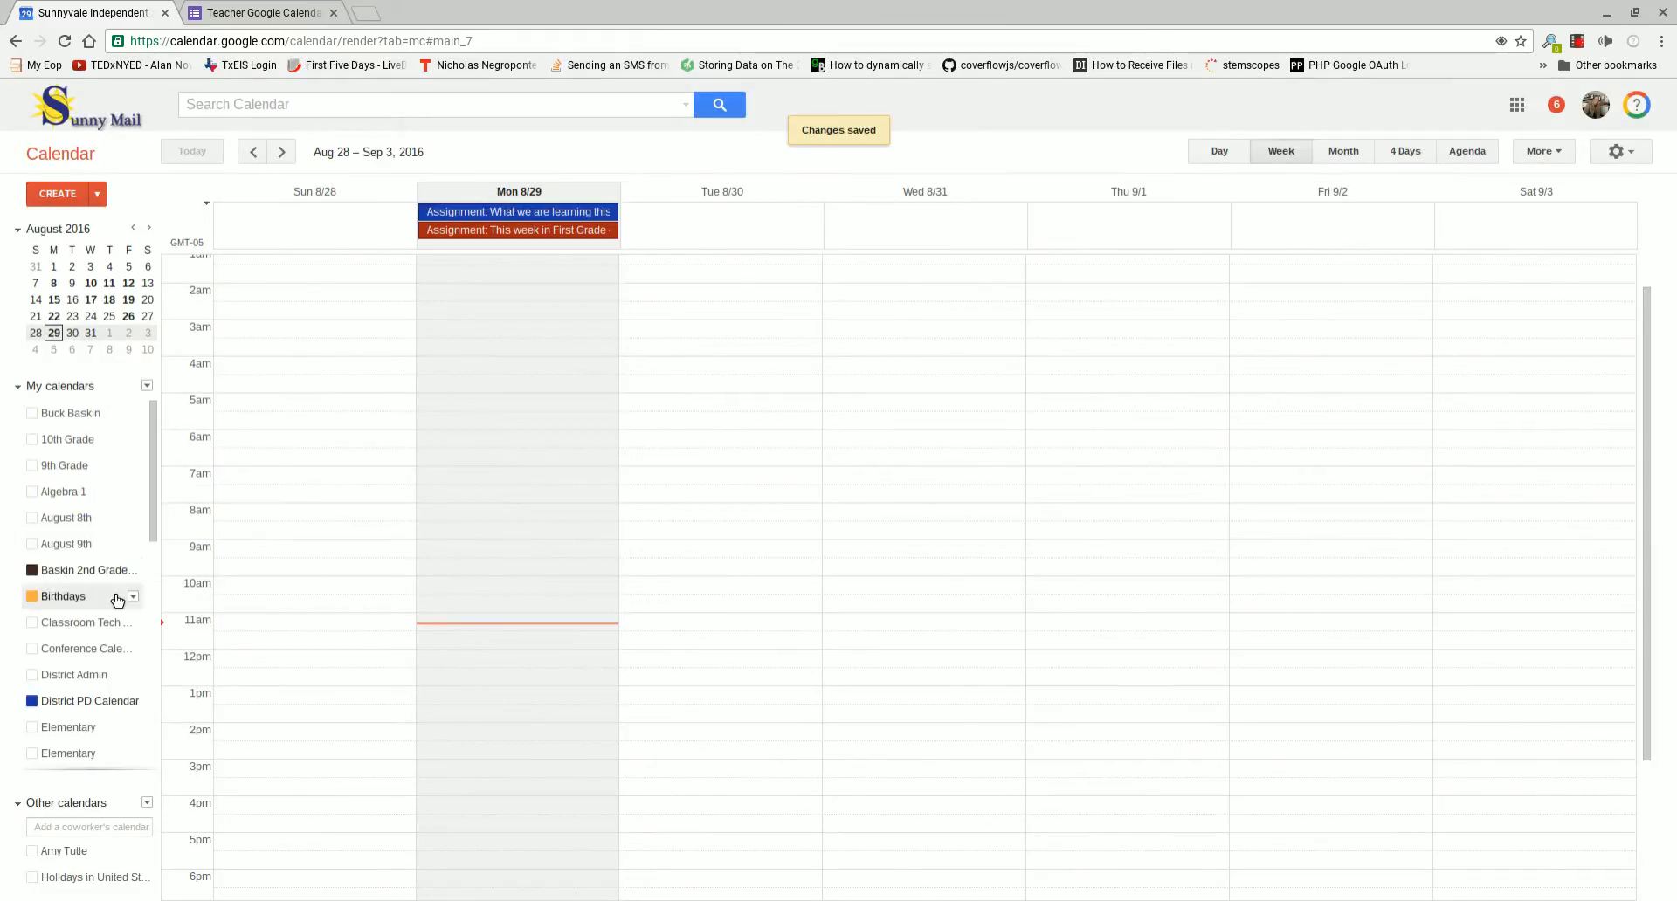
mouse_move(133, 573)
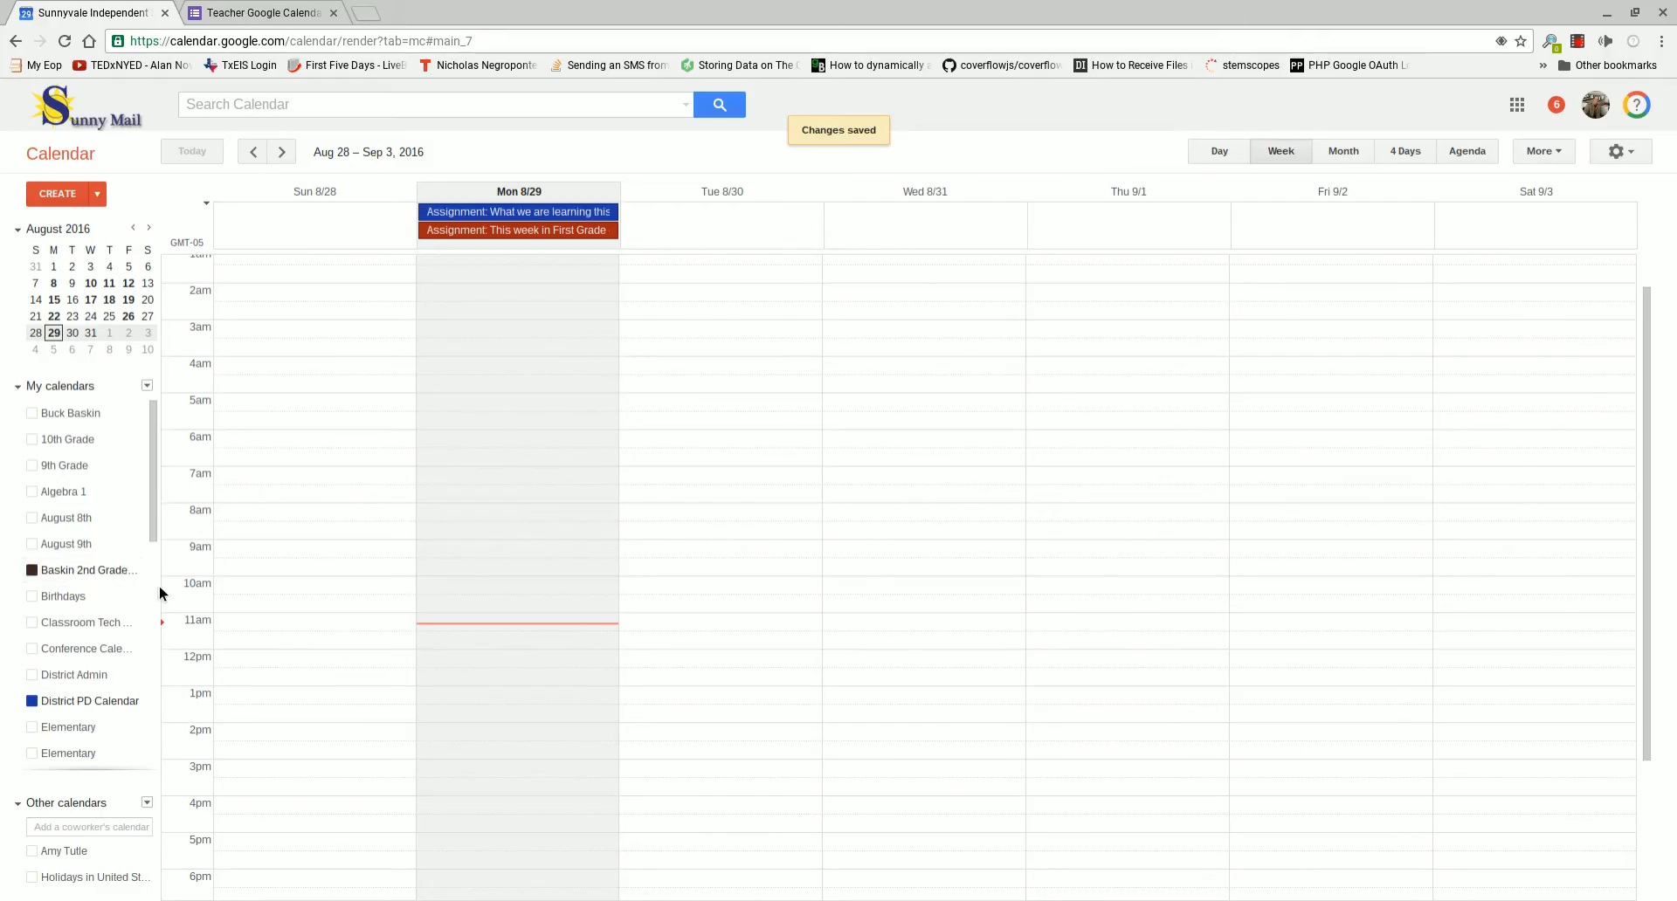
- Examine the Teacher Google Calendar Links form, from the personal details and grade levels to the course and calendar link fields
click(276, 11)
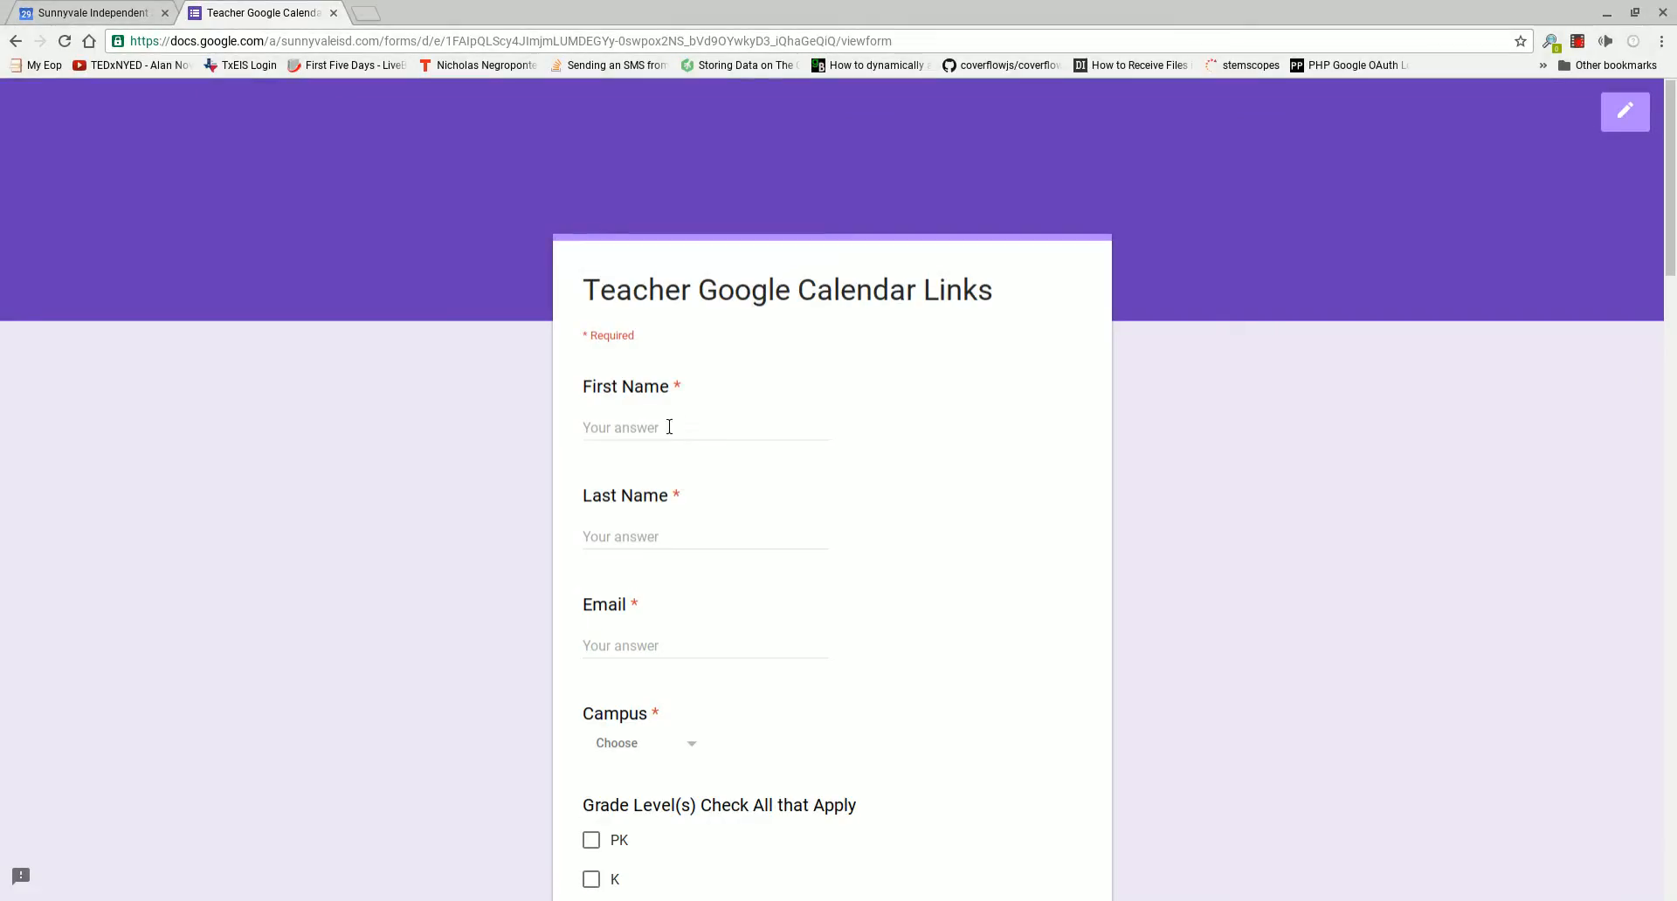
scroll(682, 436, down, 1)
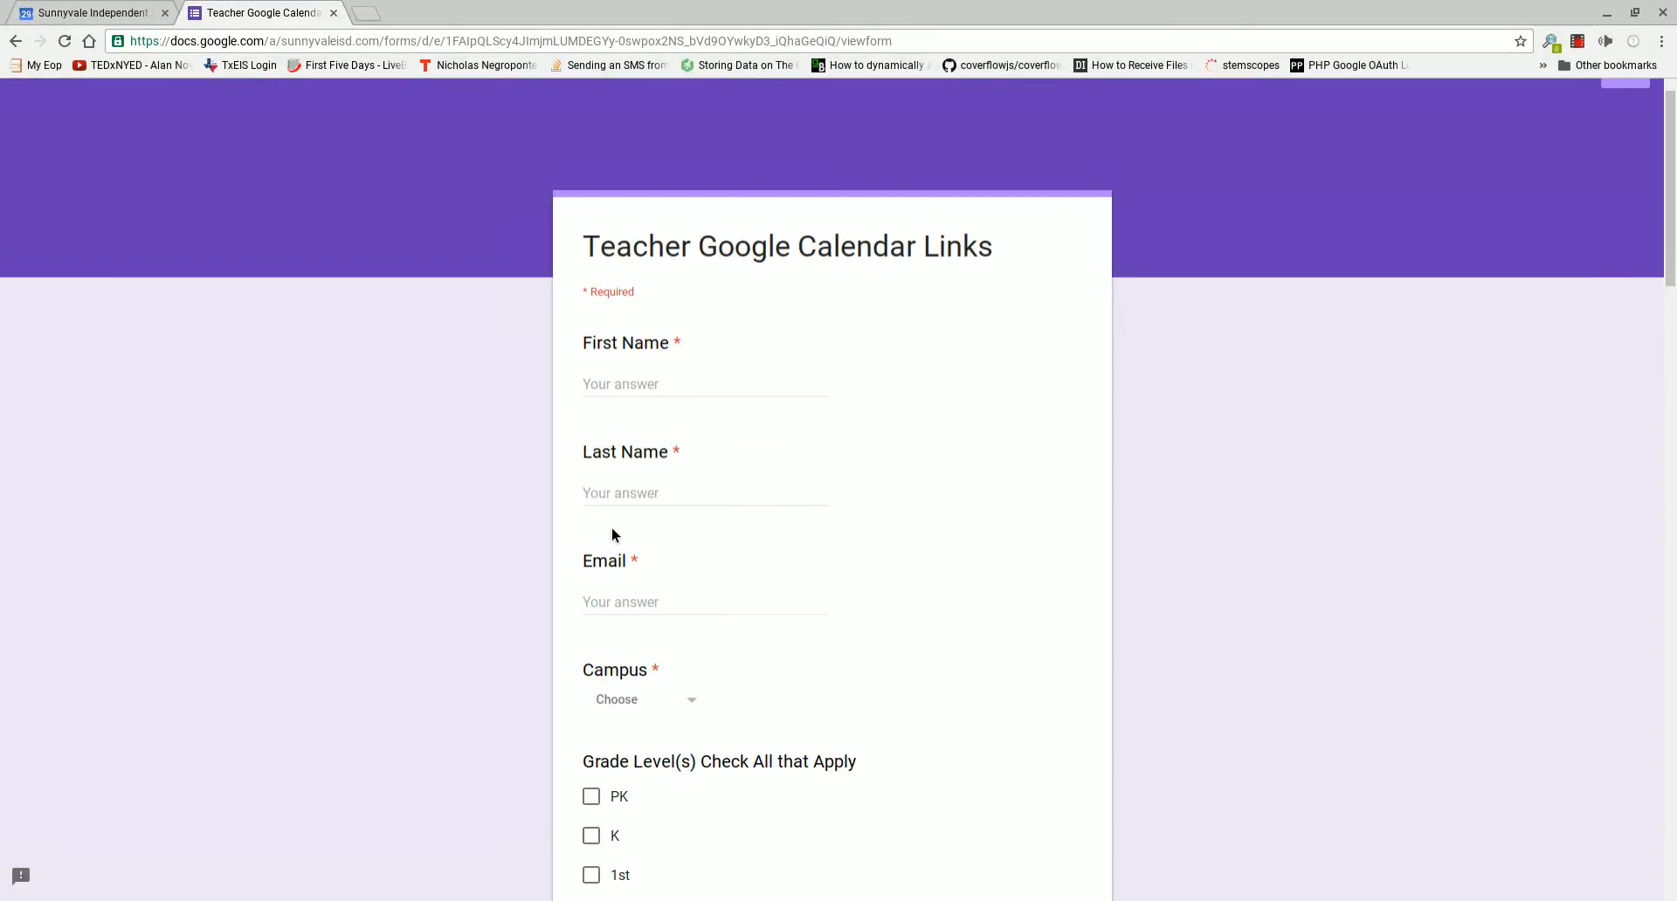
scroll(611, 527, down, 2)
scroll(645, 585, down, 4)
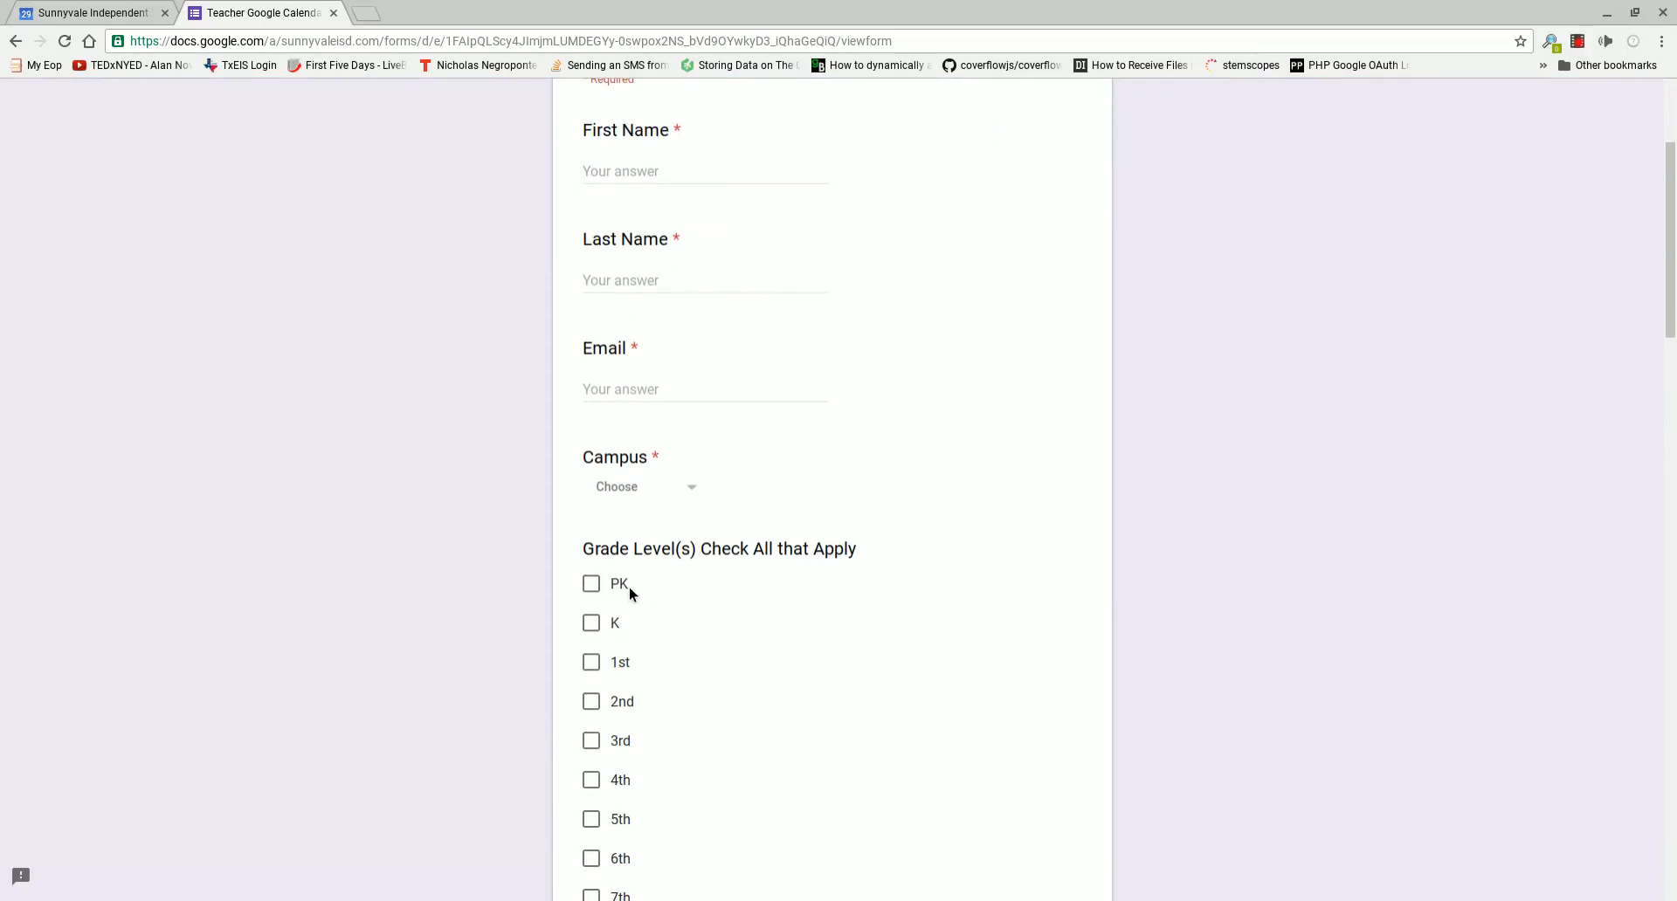
scroll(584, 629, down, 2)
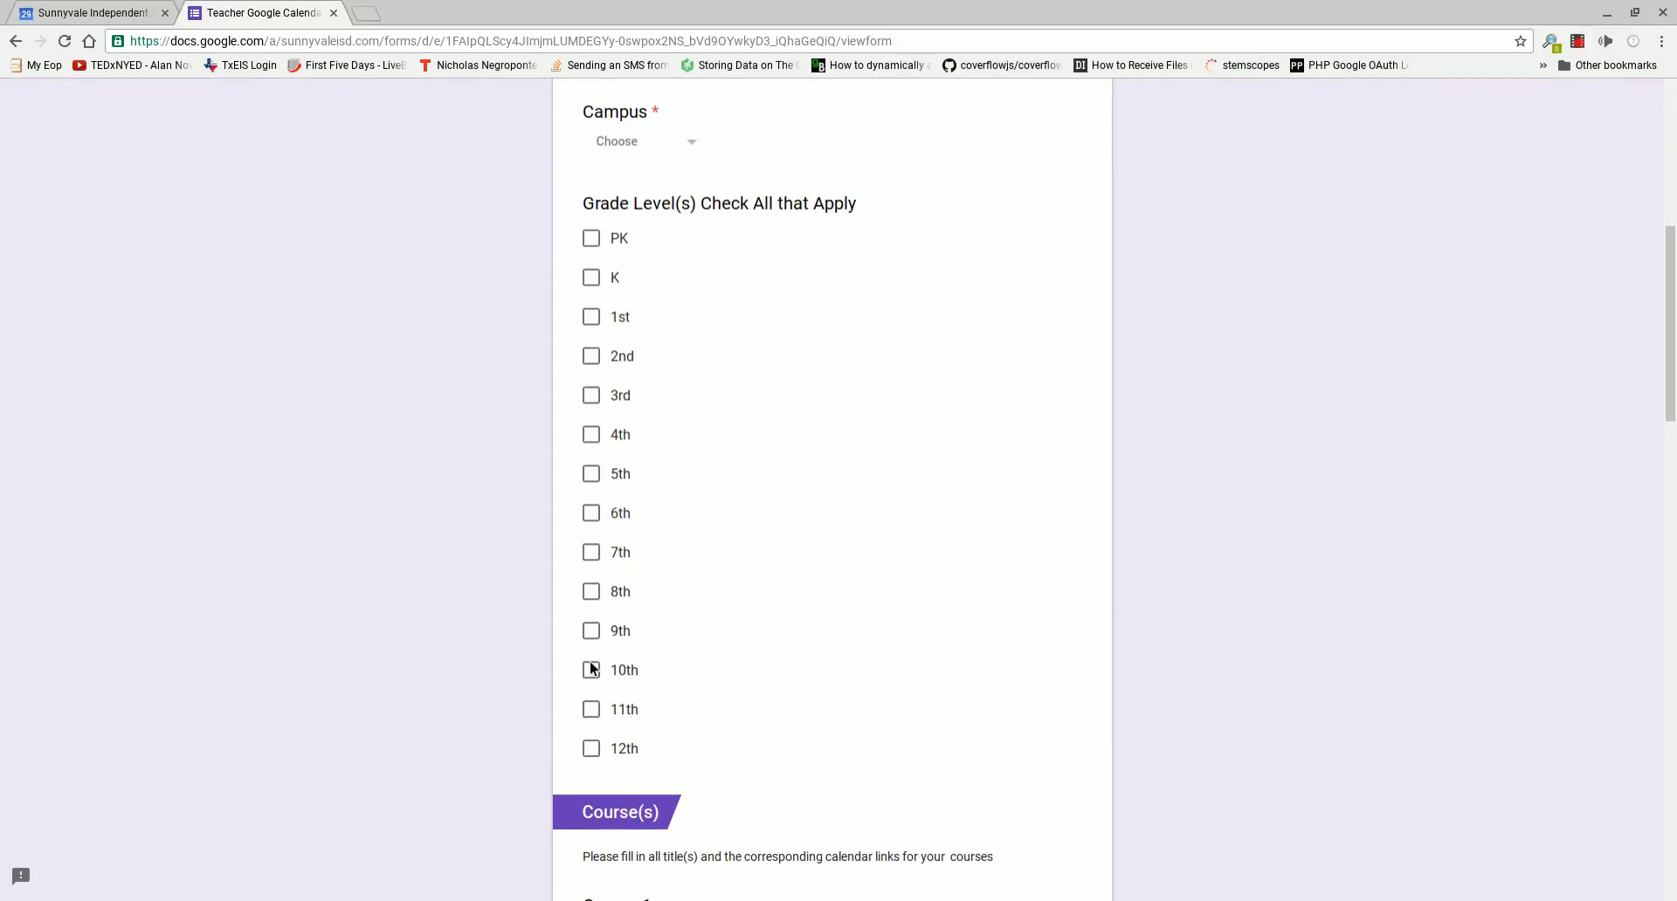
scroll(696, 672, down, 3)
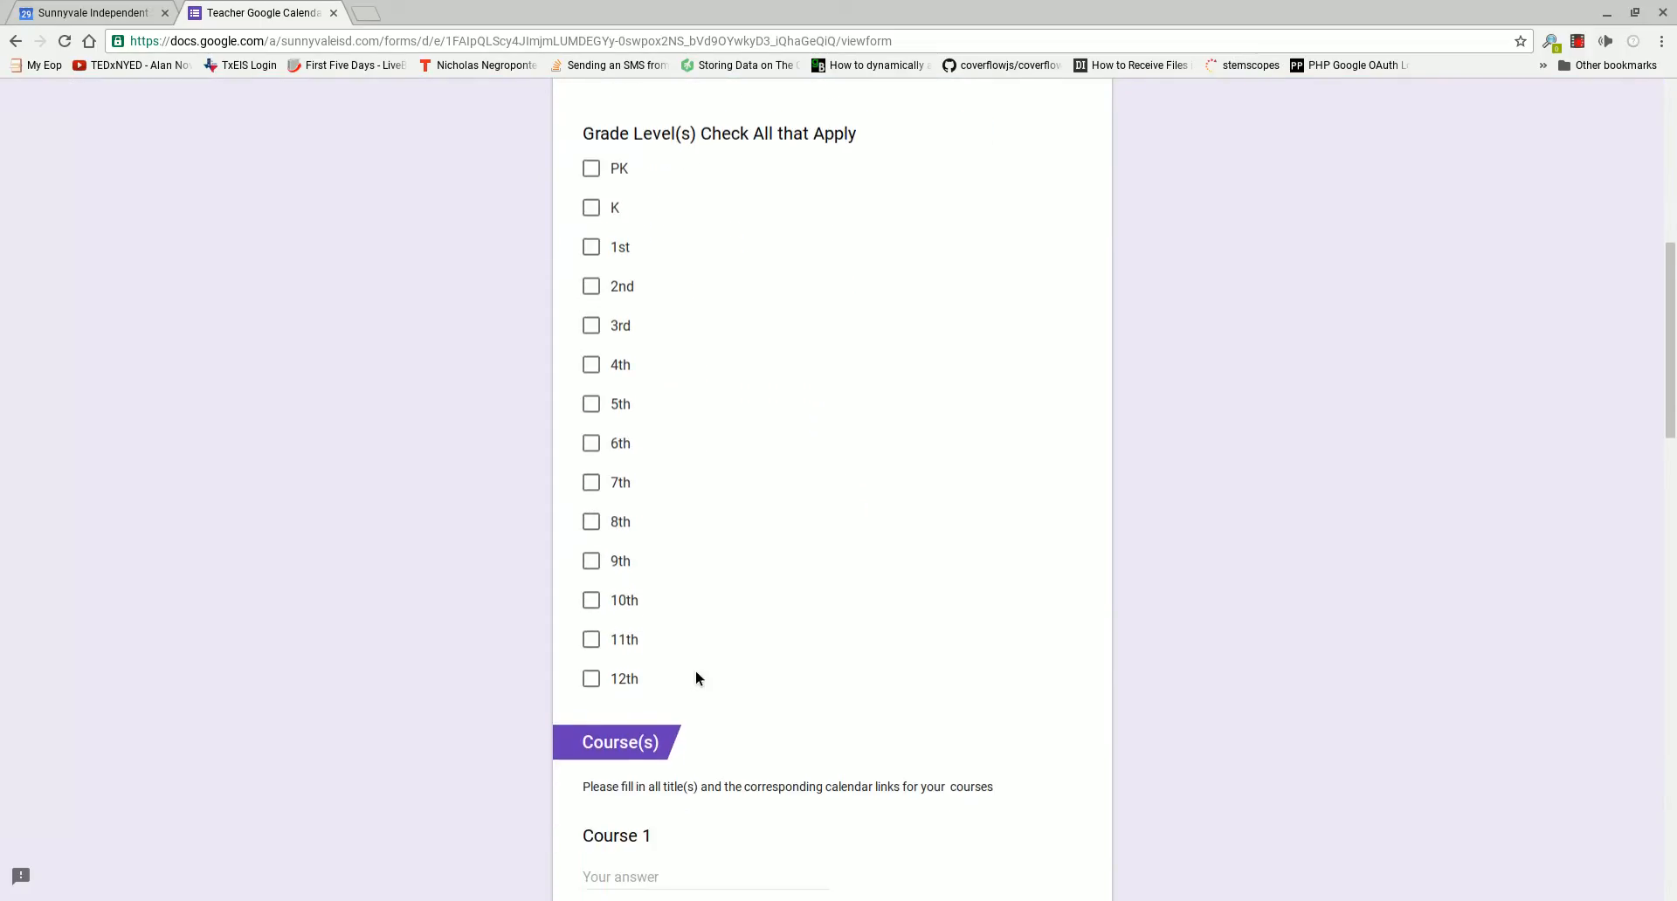
scroll(695, 646, down, 2)
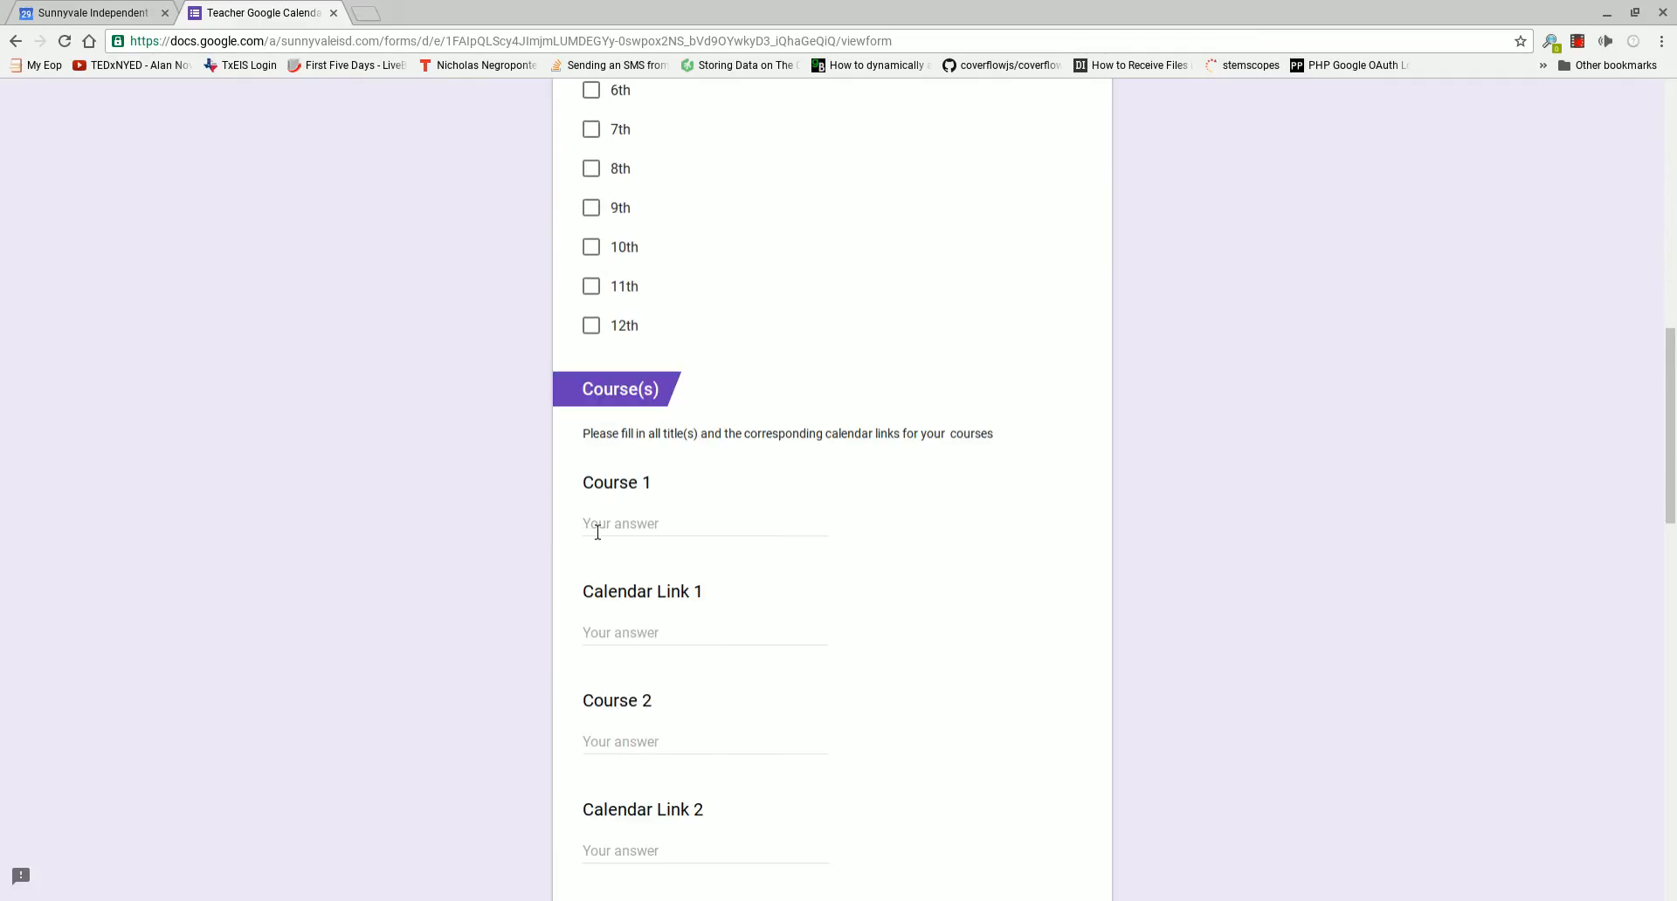
click(597, 531)
scroll(696, 489, down, 1)
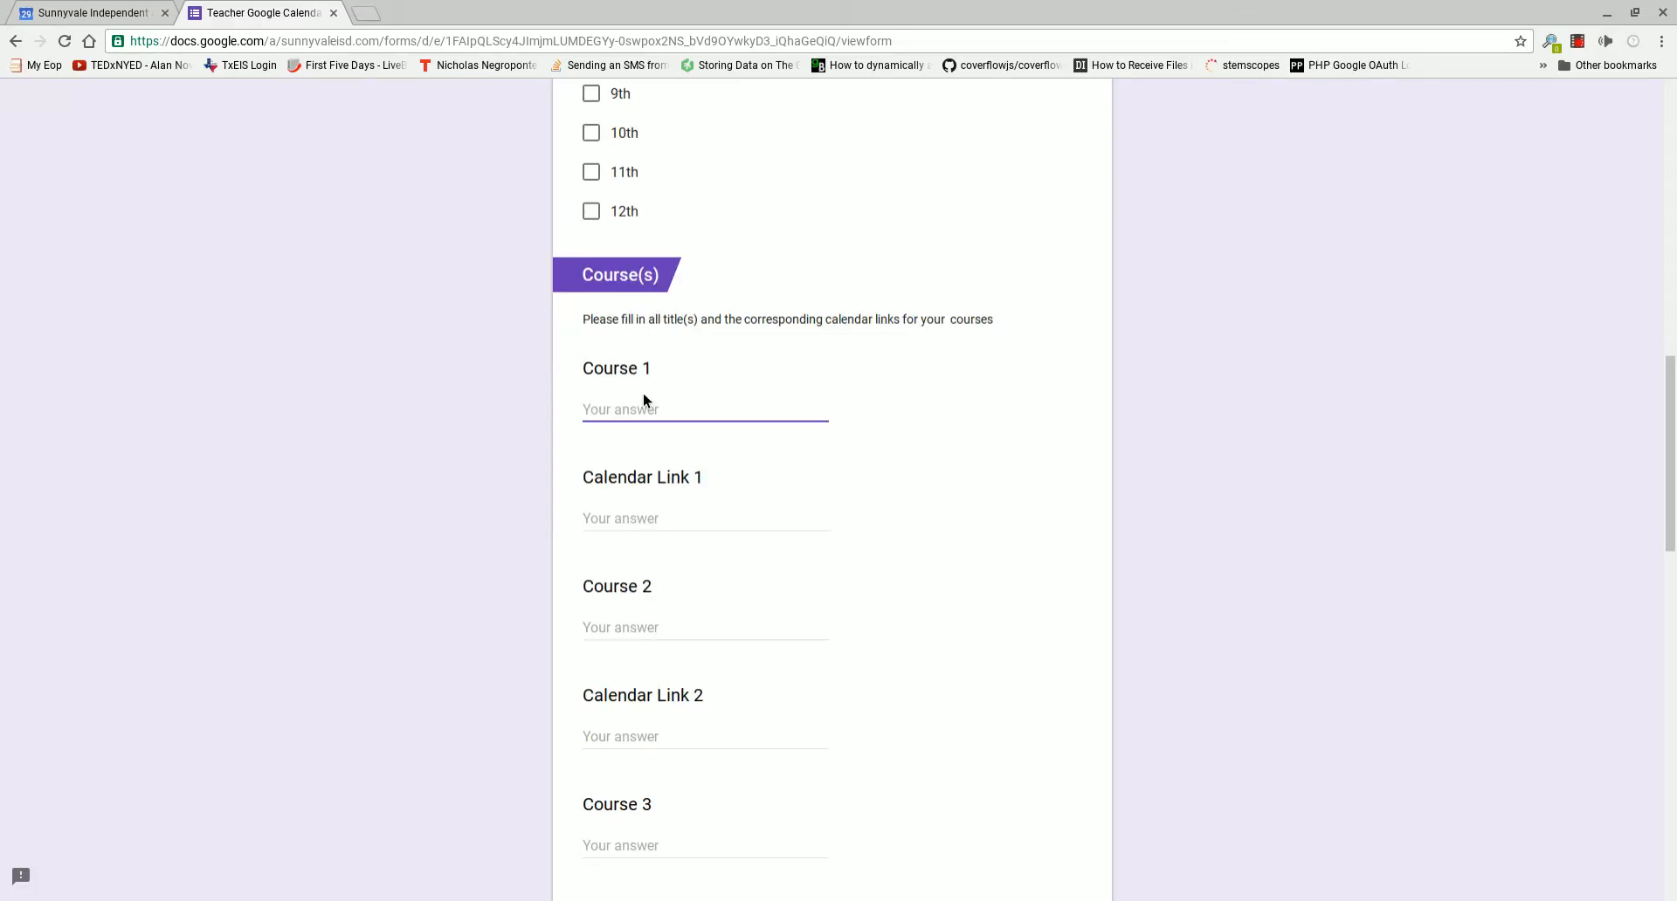
scroll(676, 490, down, 1)
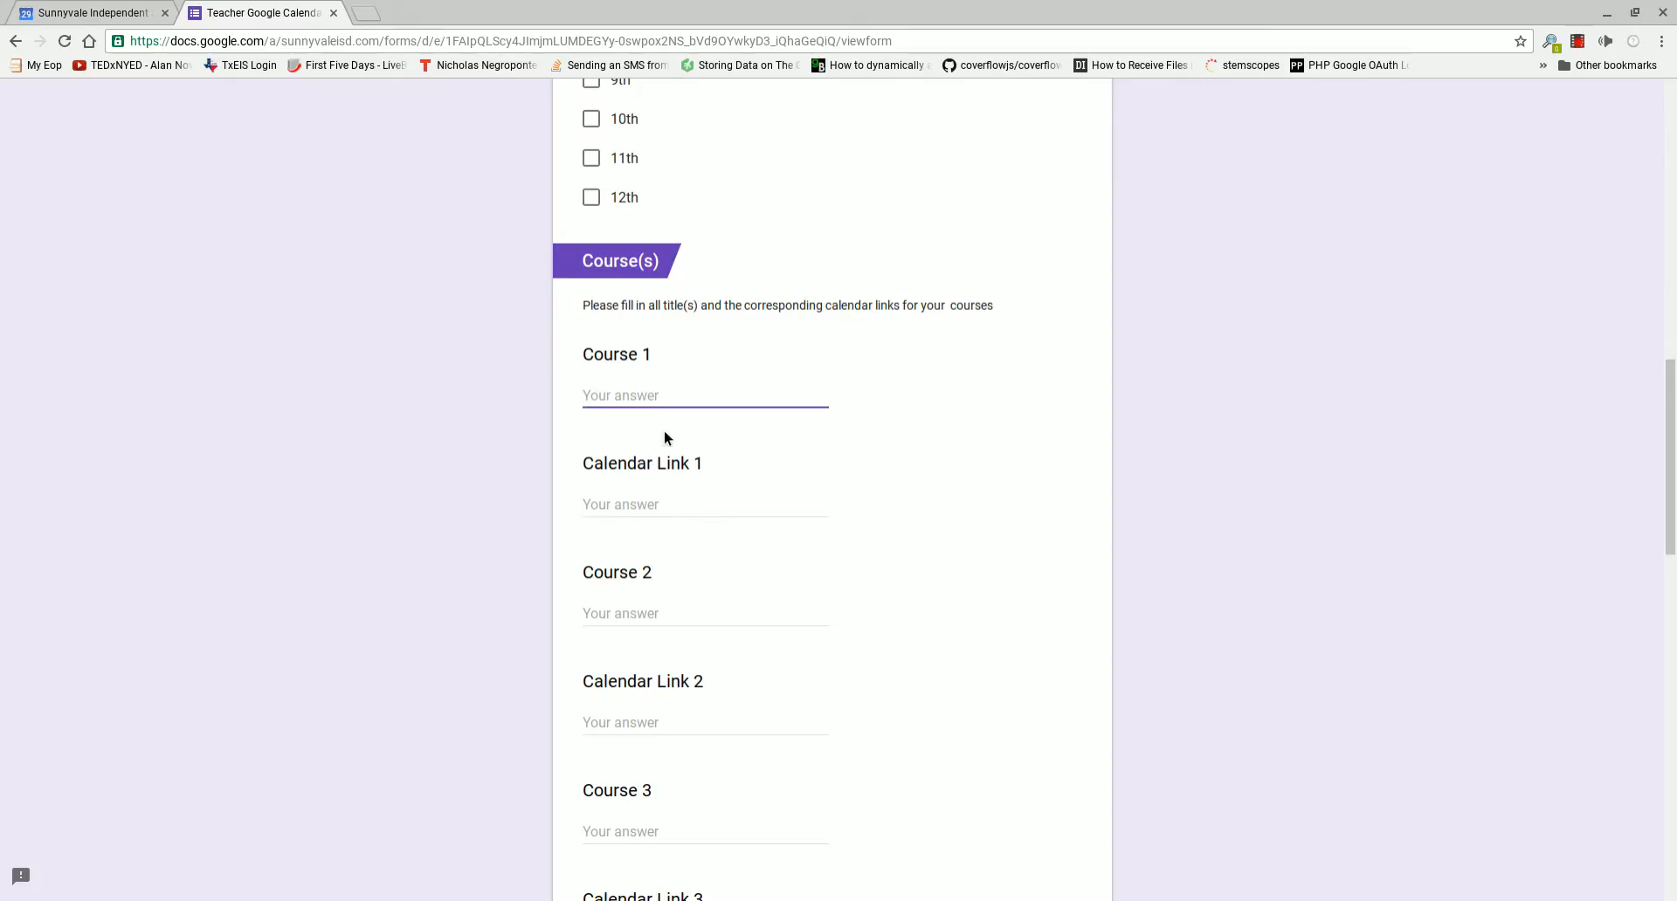
- Return to Google Calendar and hide the District PD Calendar
click(56, 12)
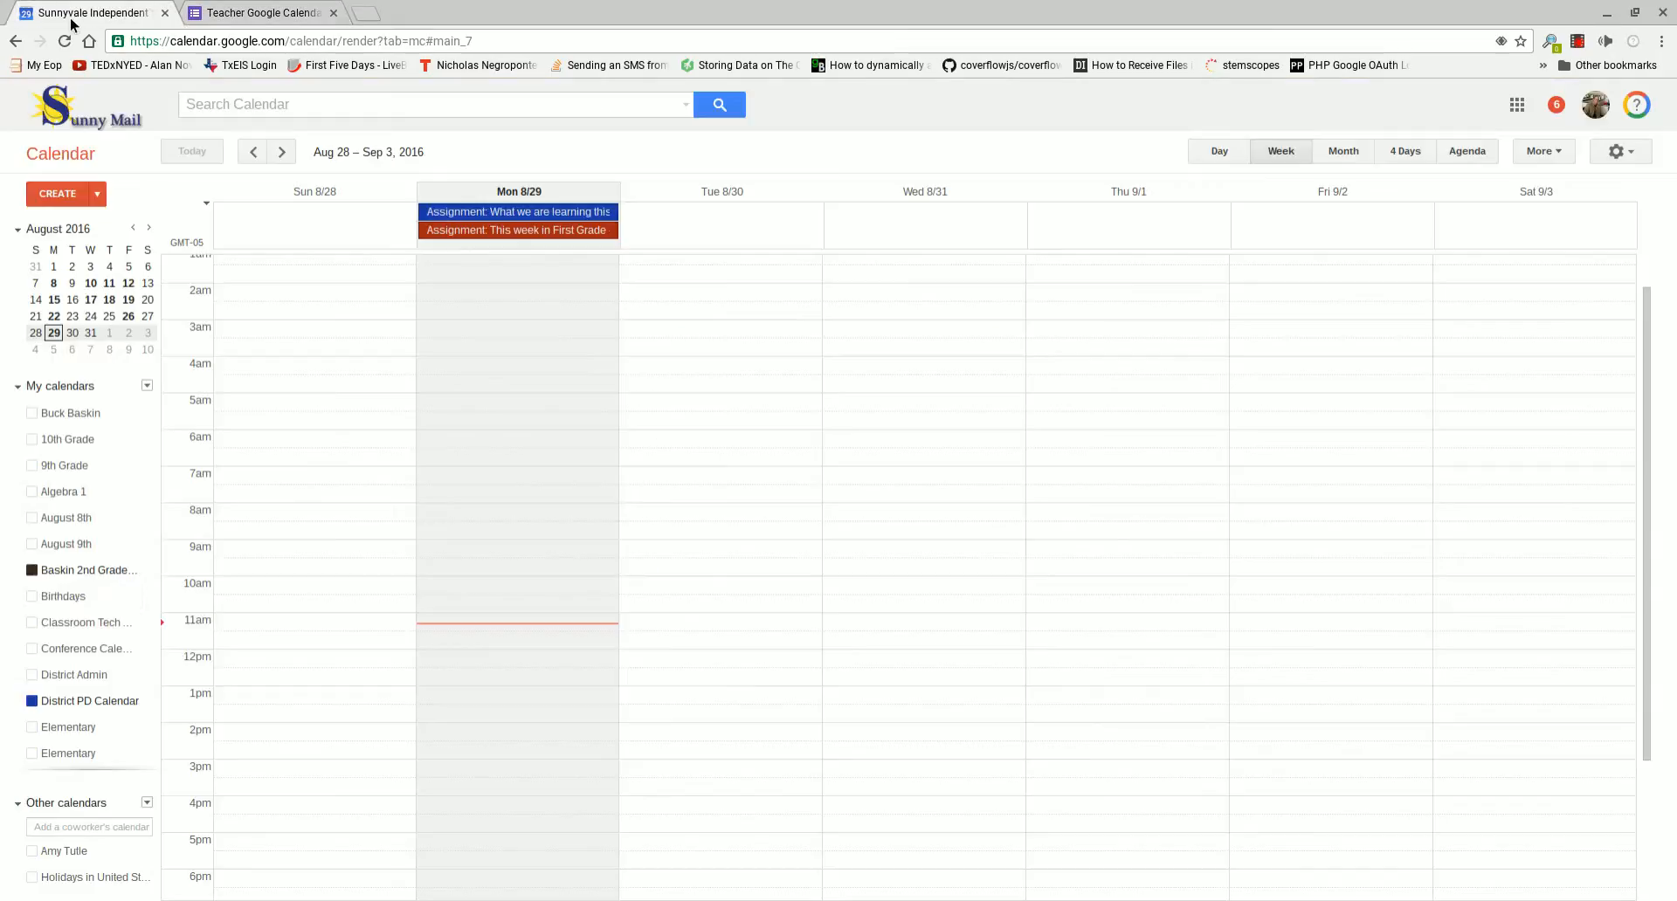
click(148, 710)
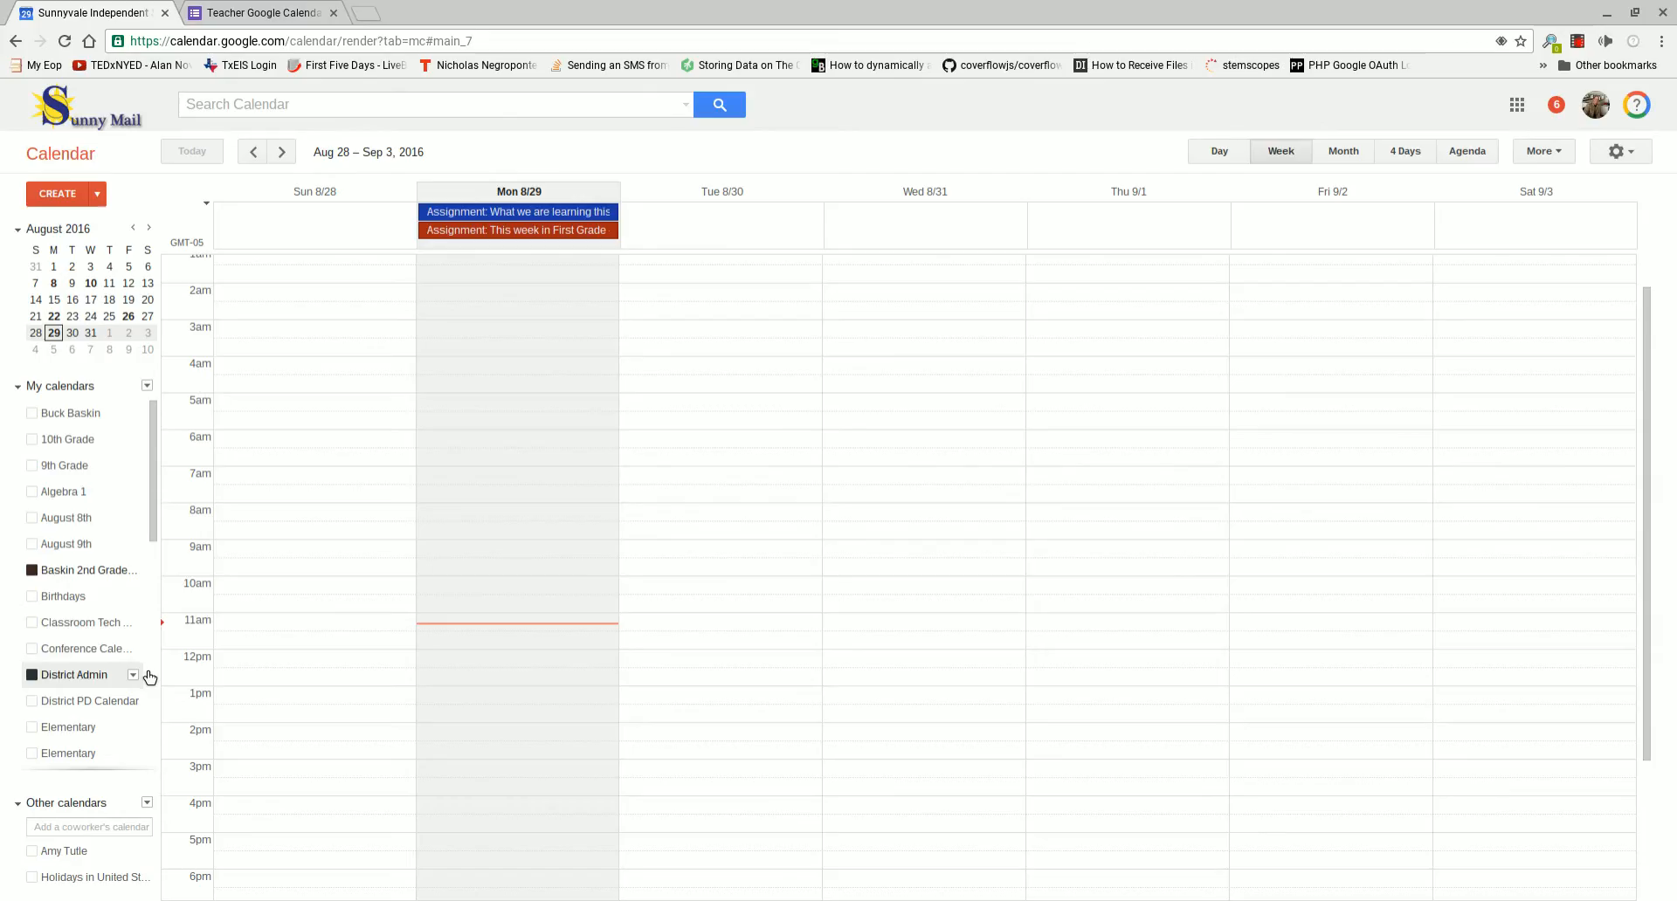
click(144, 597)
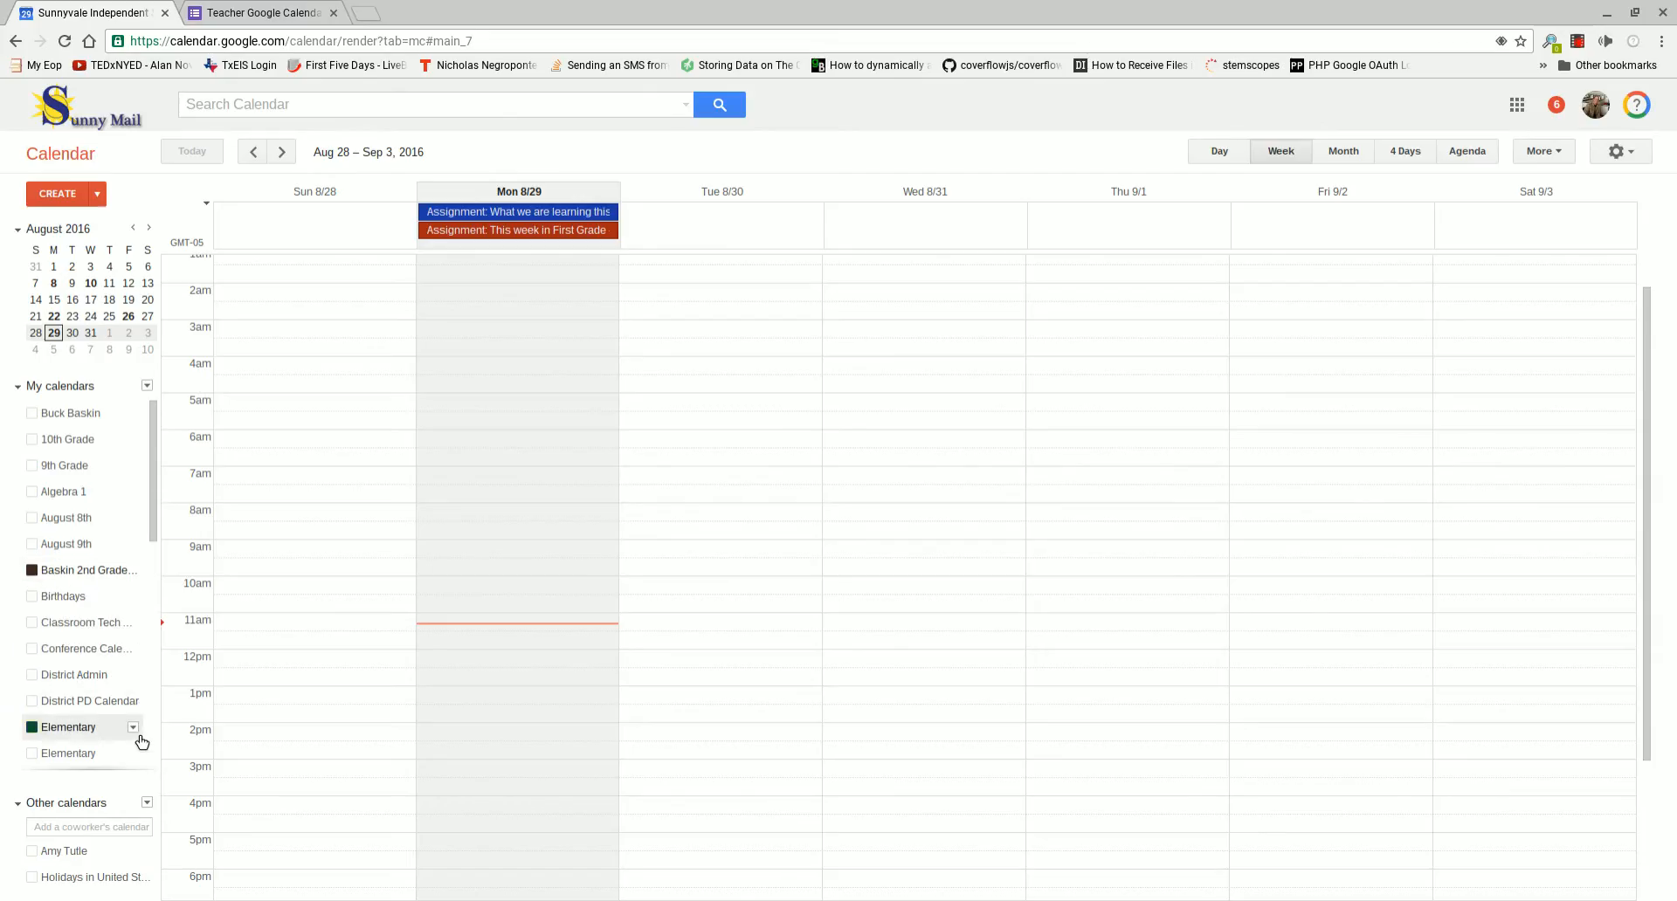
scroll(138, 738, down, 3)
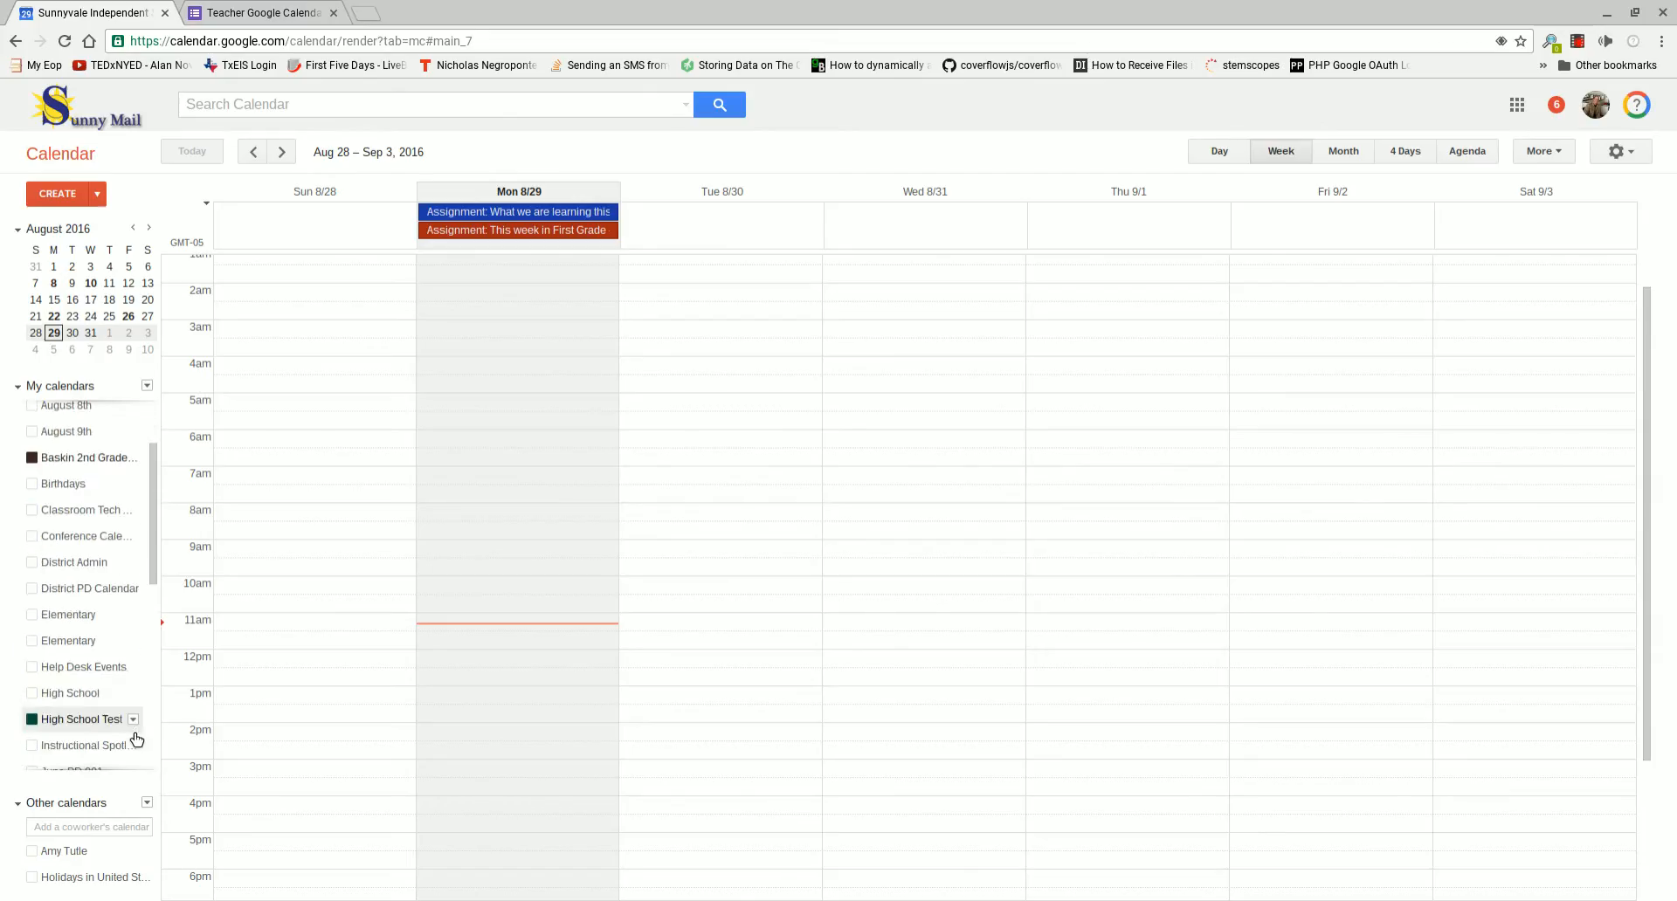
click(134, 669)
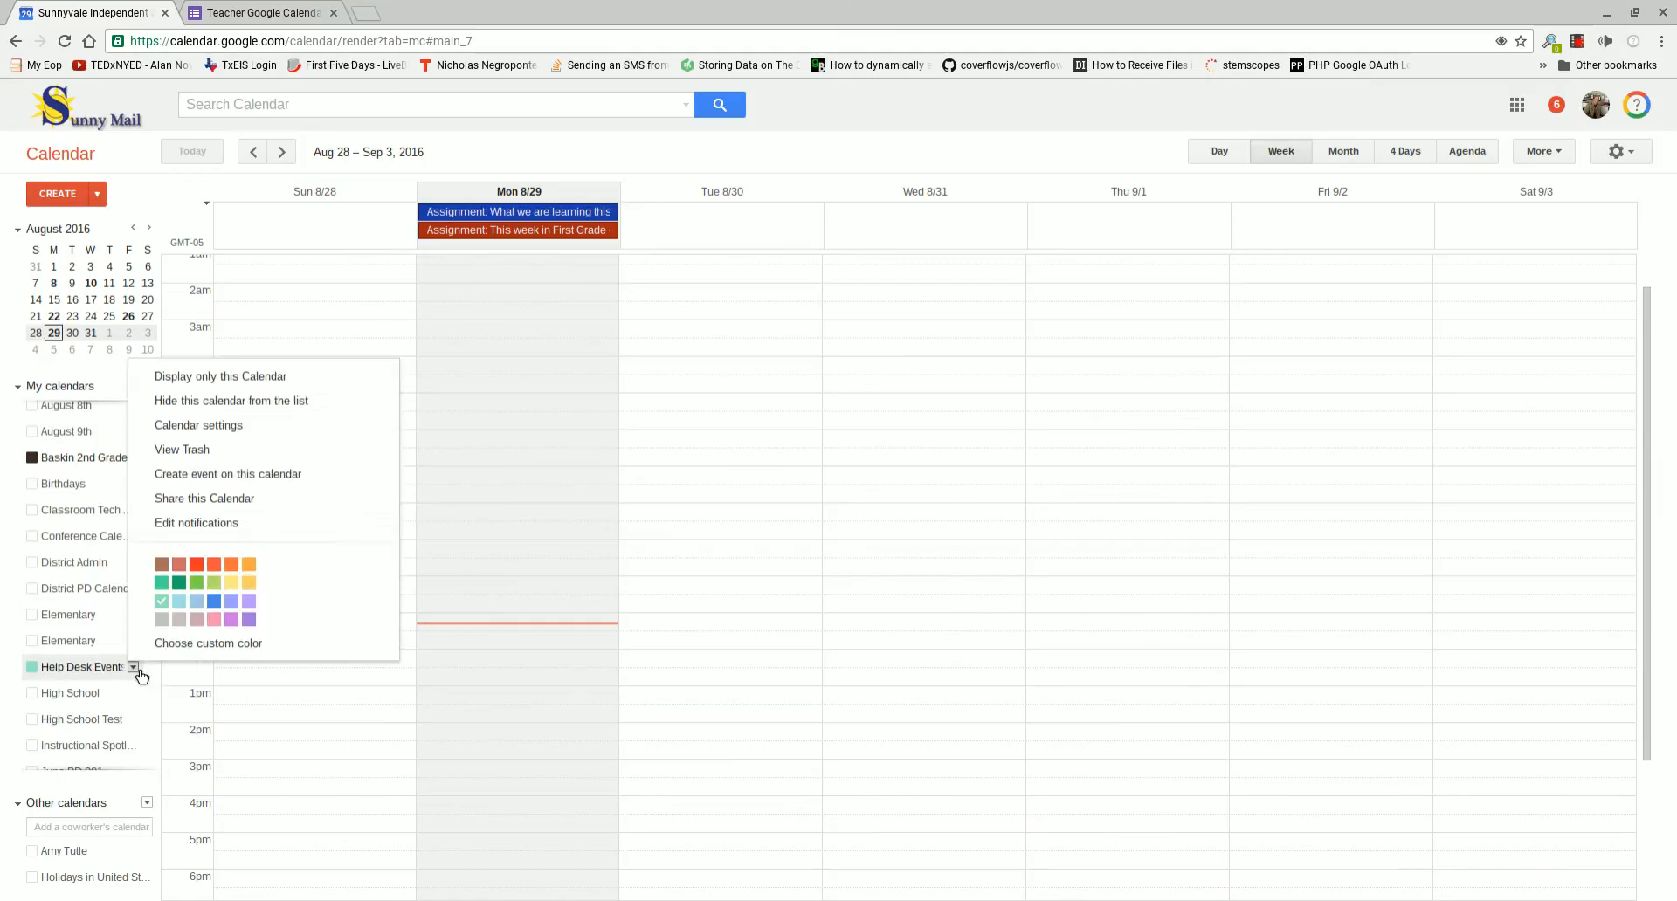
click(207, 500)
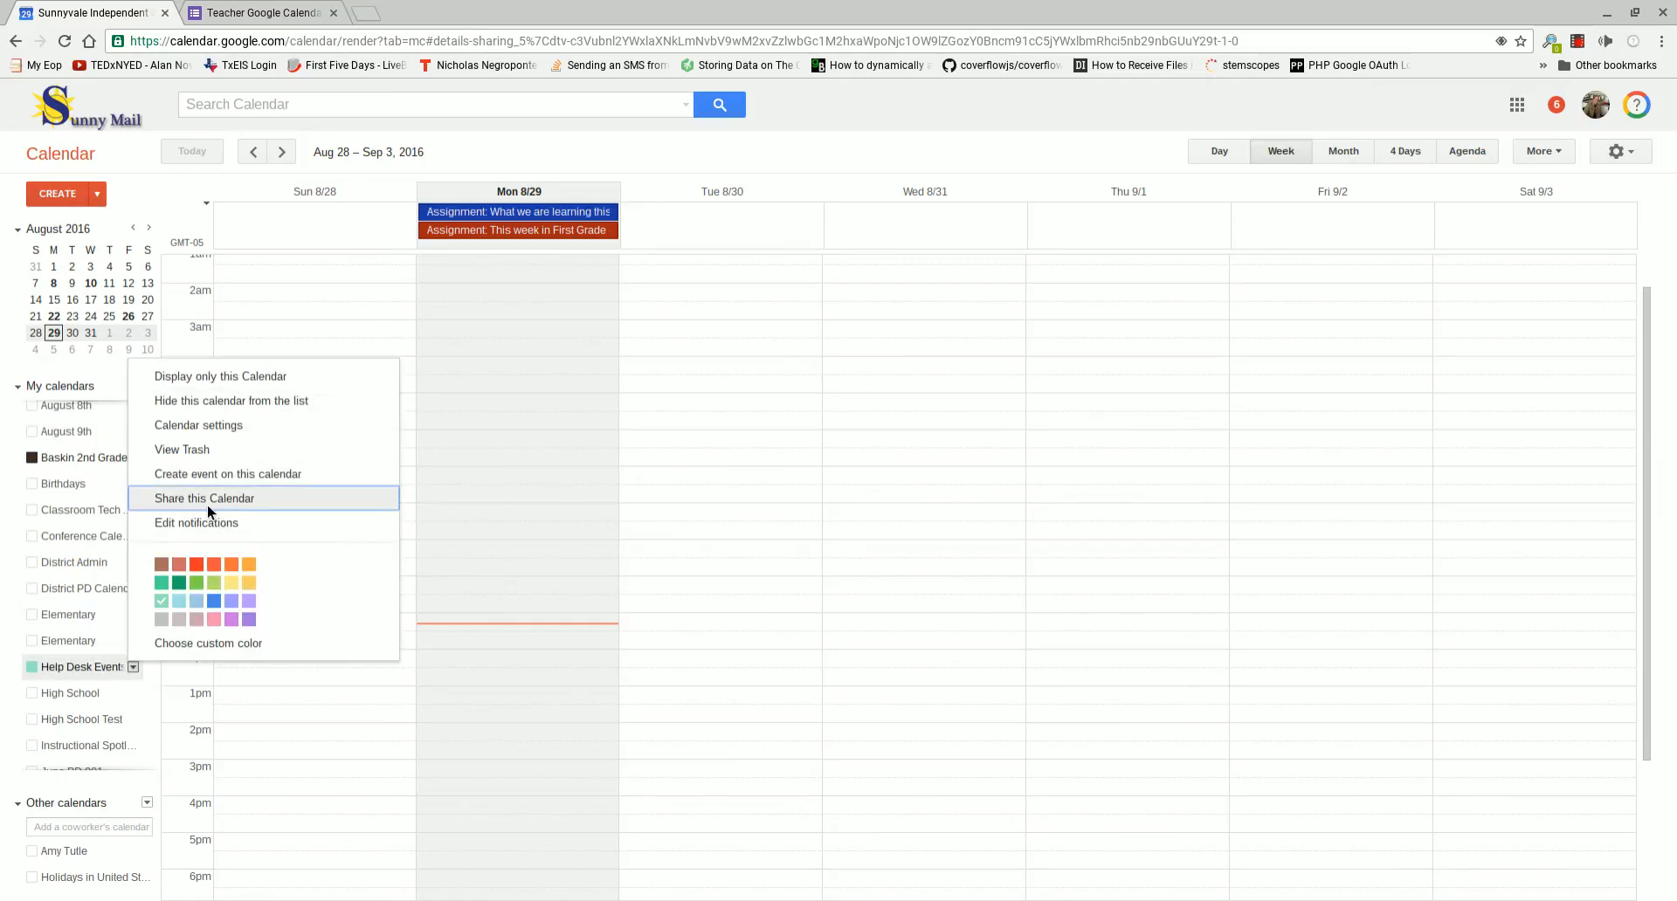
click(21, 236)
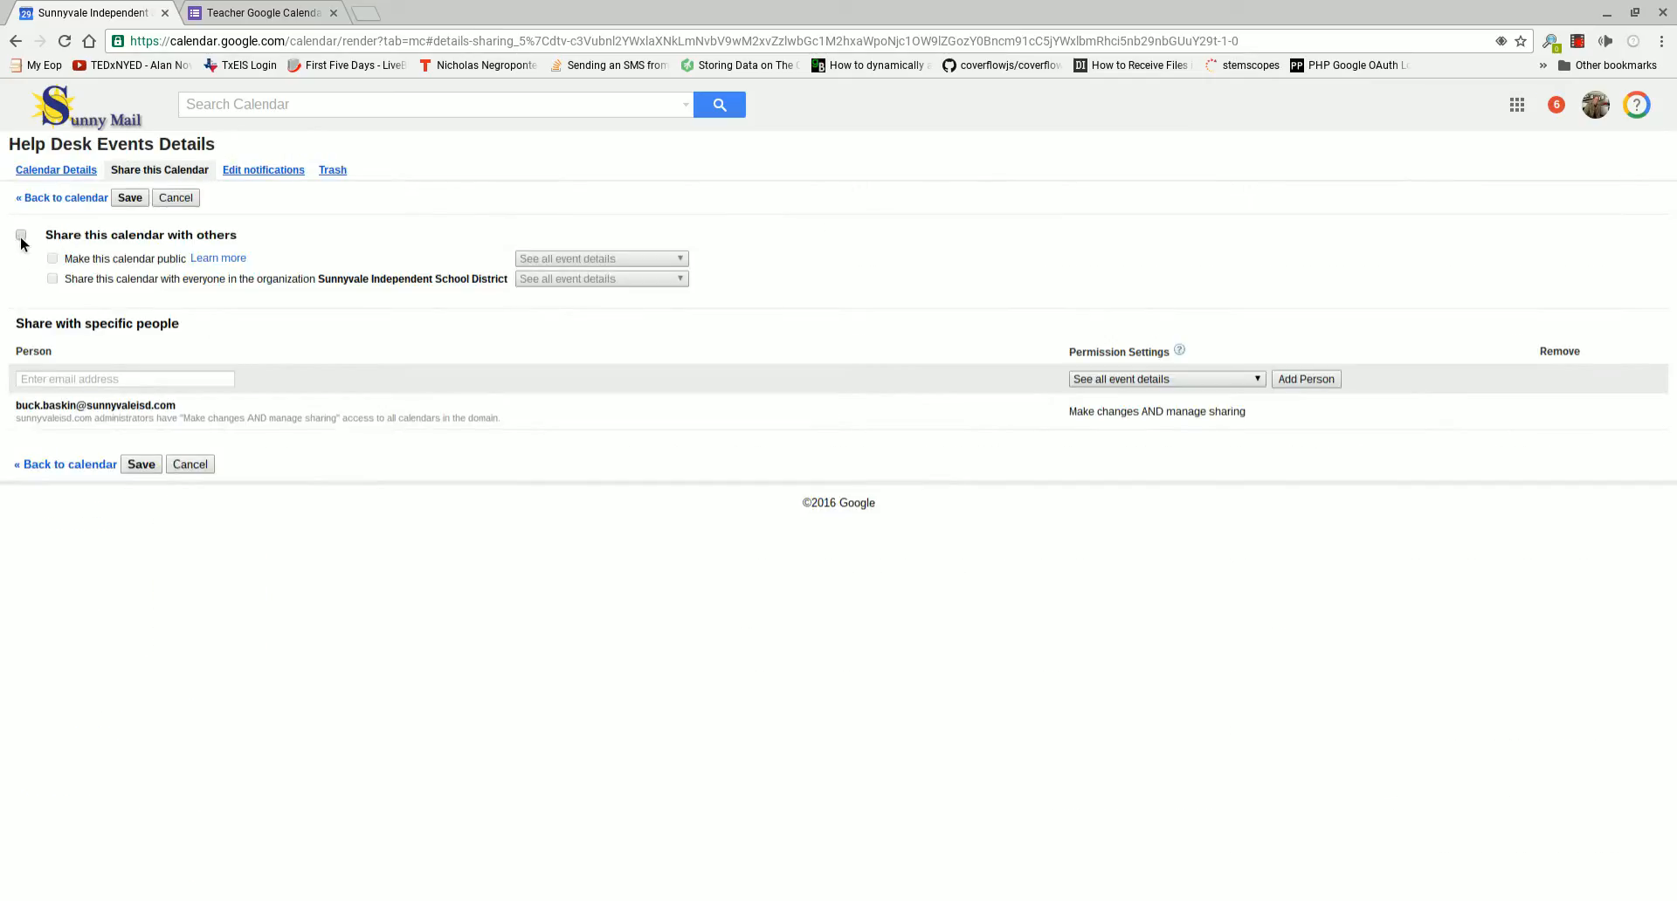
click(53, 259)
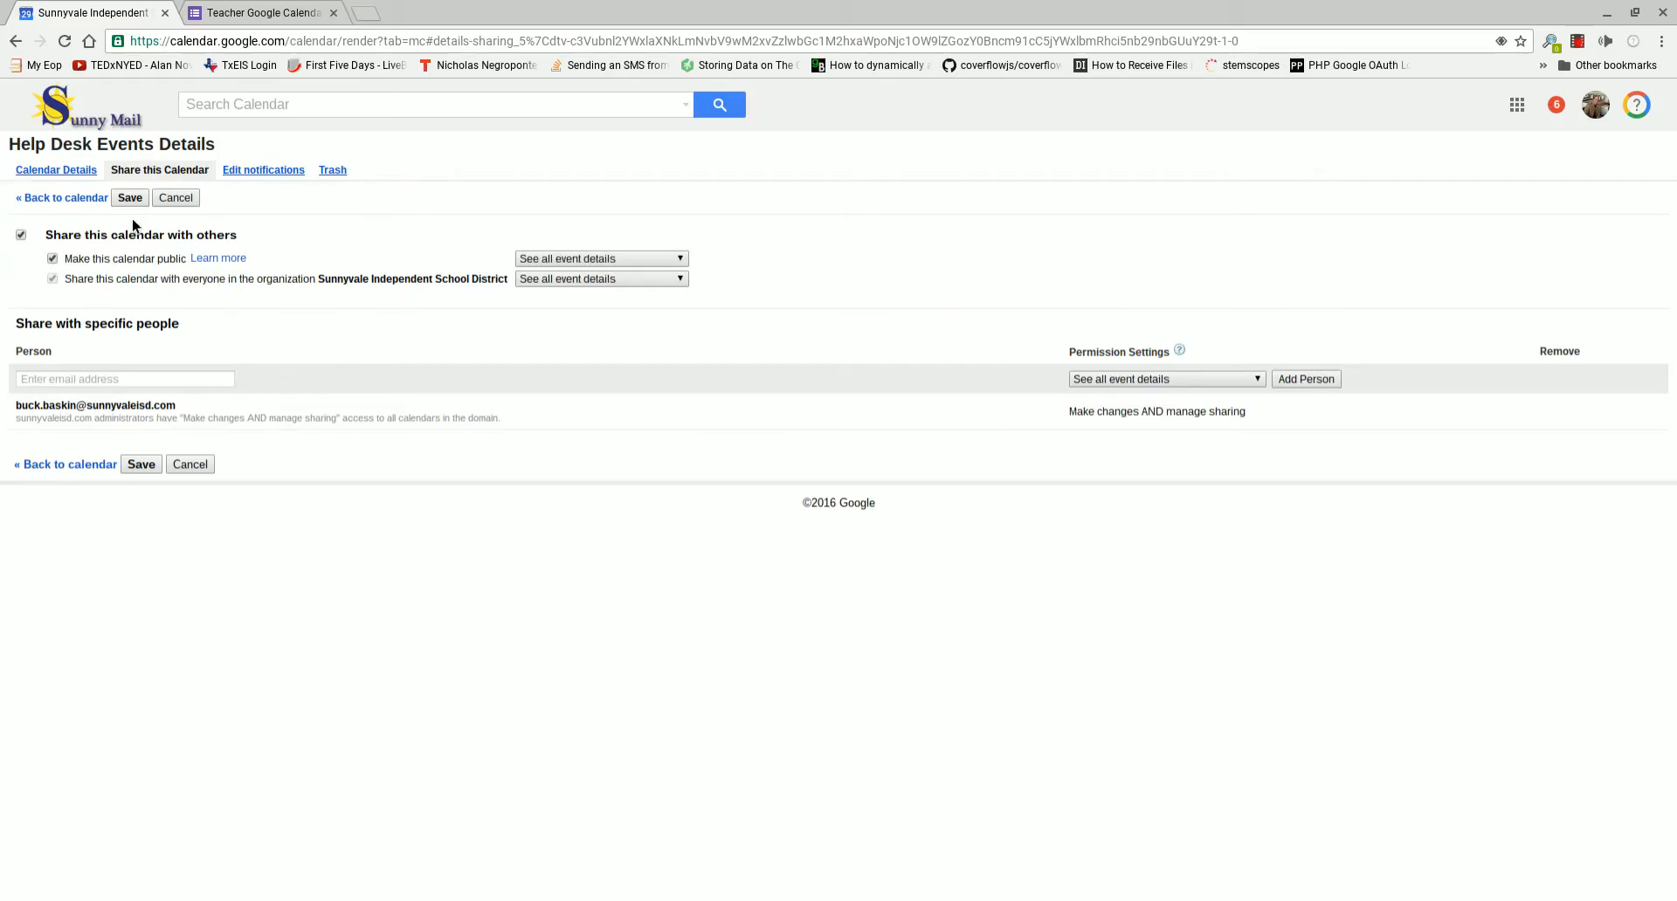
click(181, 202)
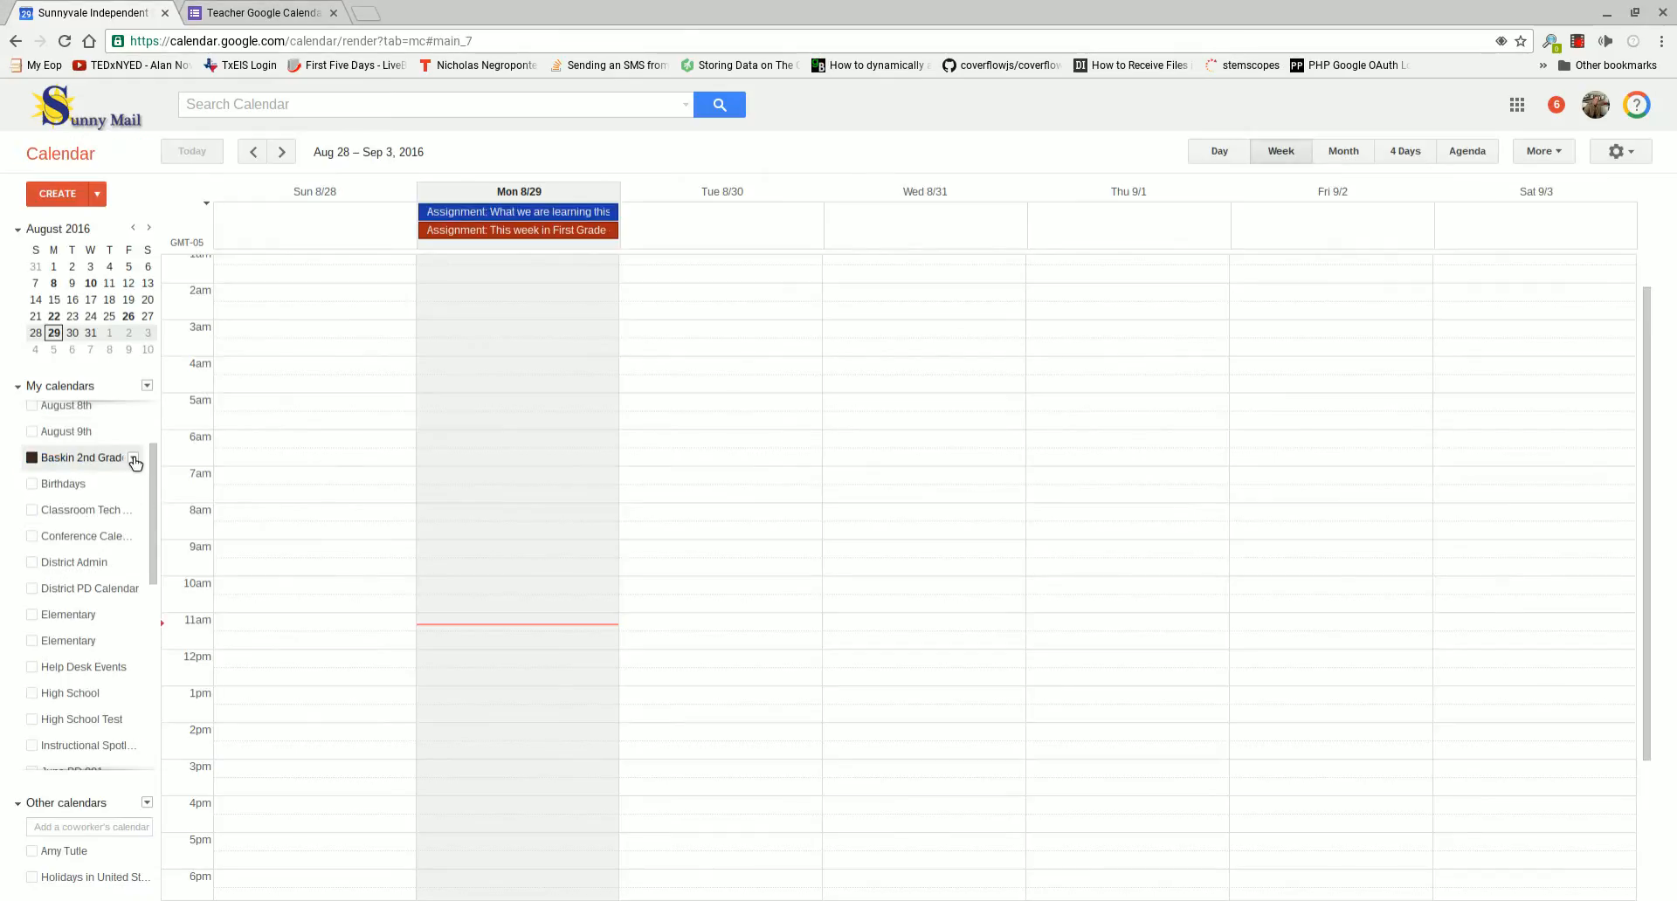
- Open the 2nd grade class calendar's settings and display its public iCal address
click(134, 459)
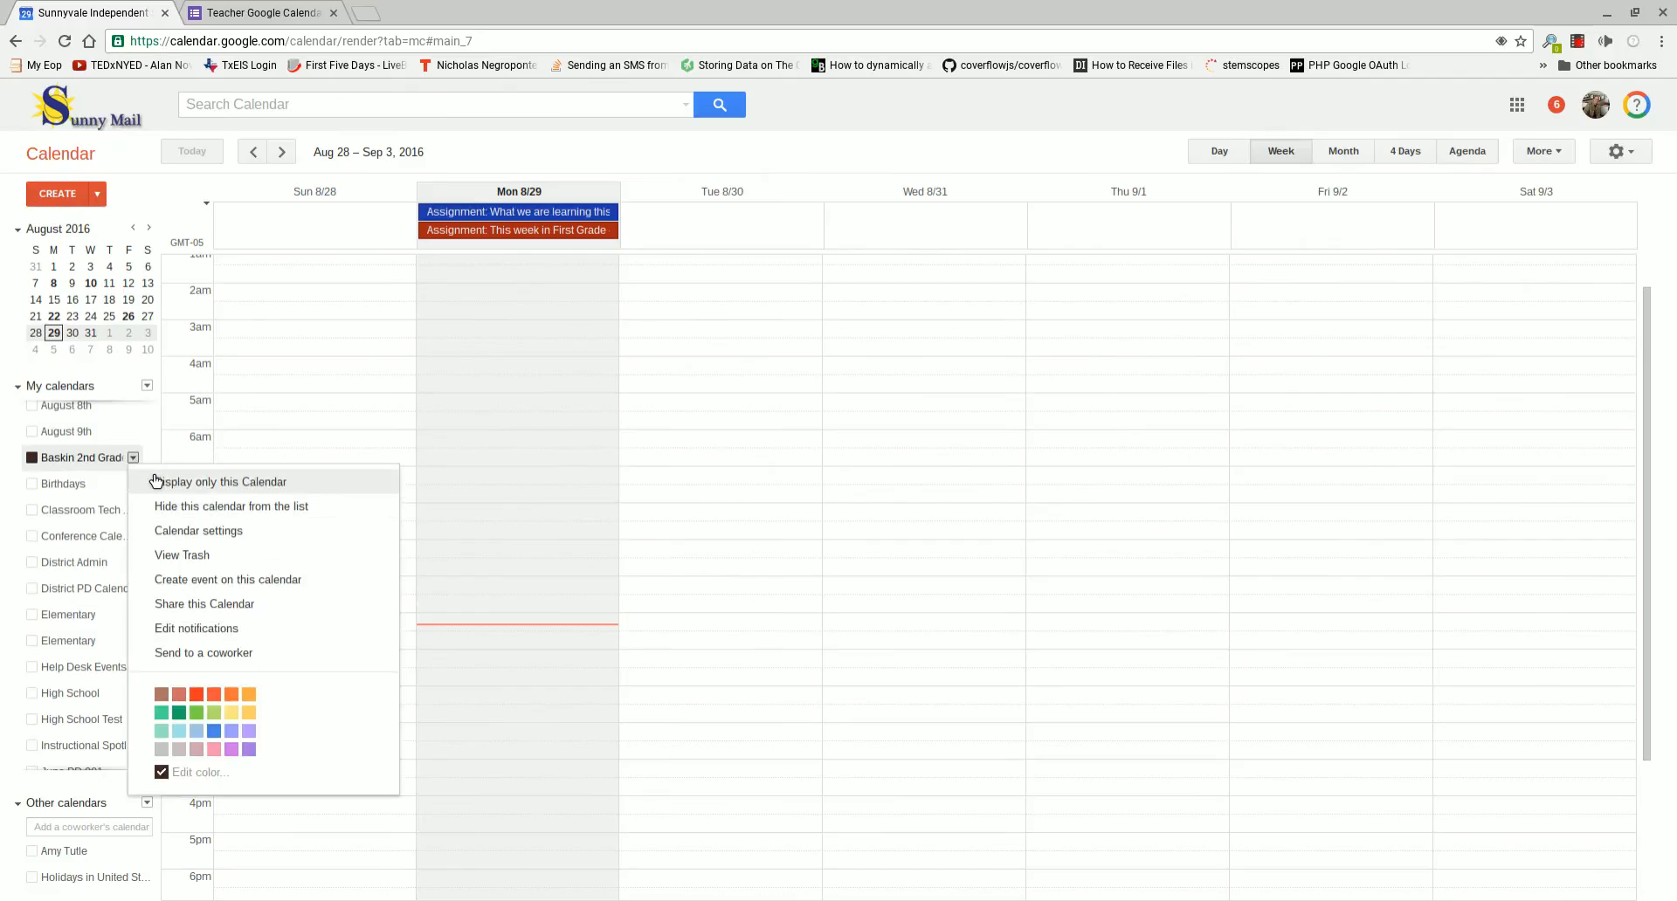
click(207, 539)
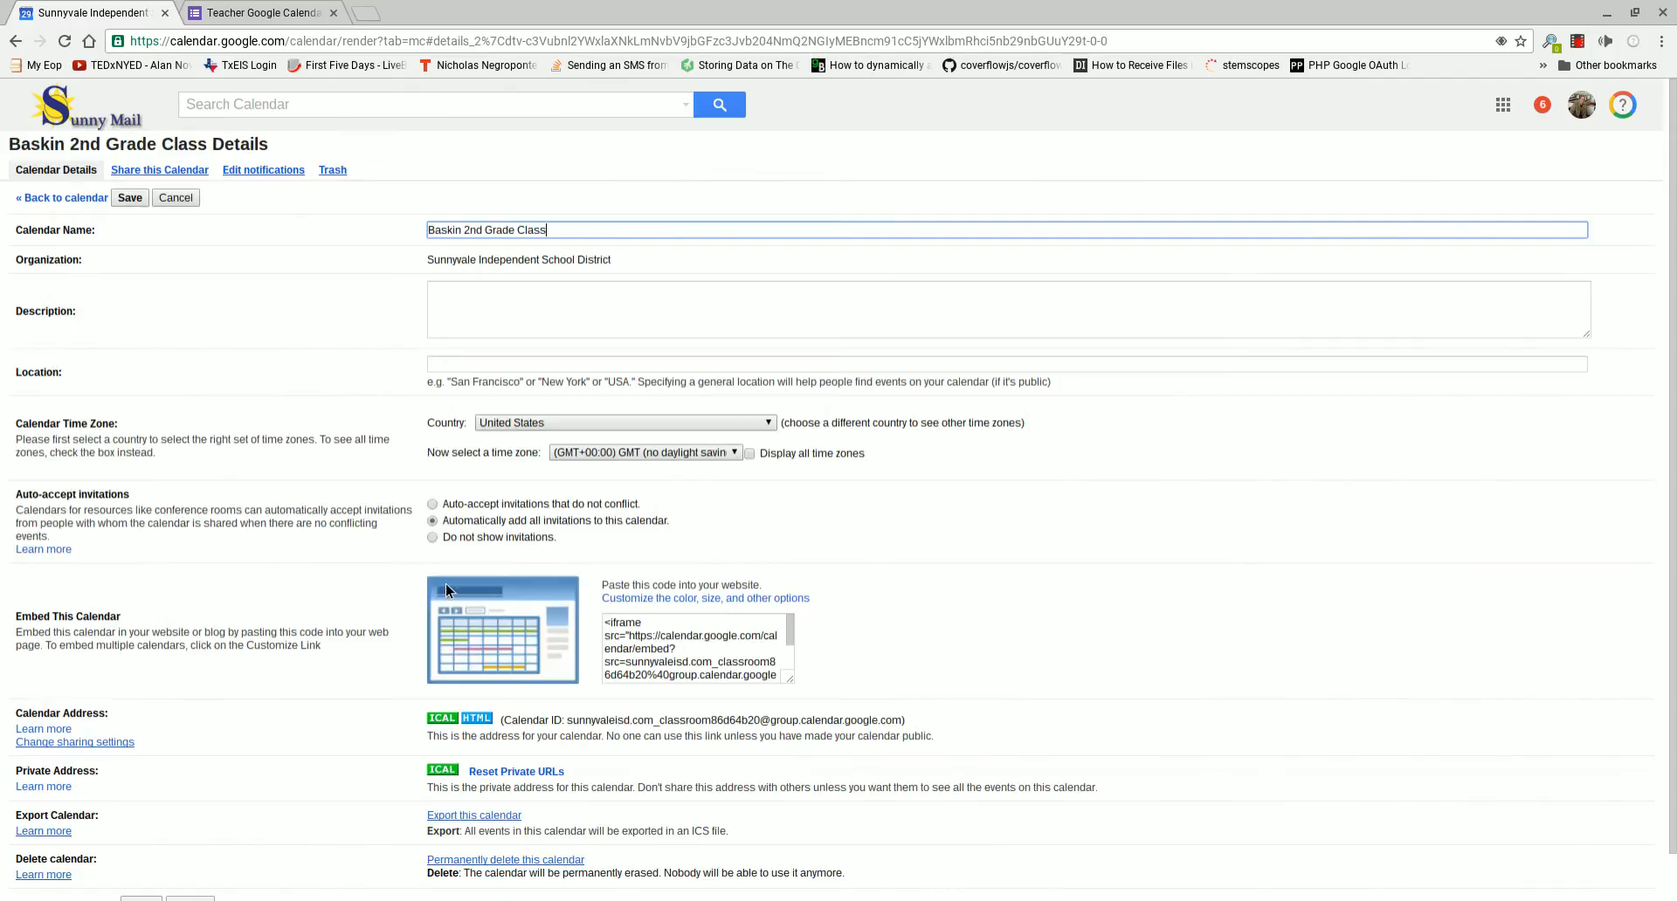
scroll(699, 517, down, 1)
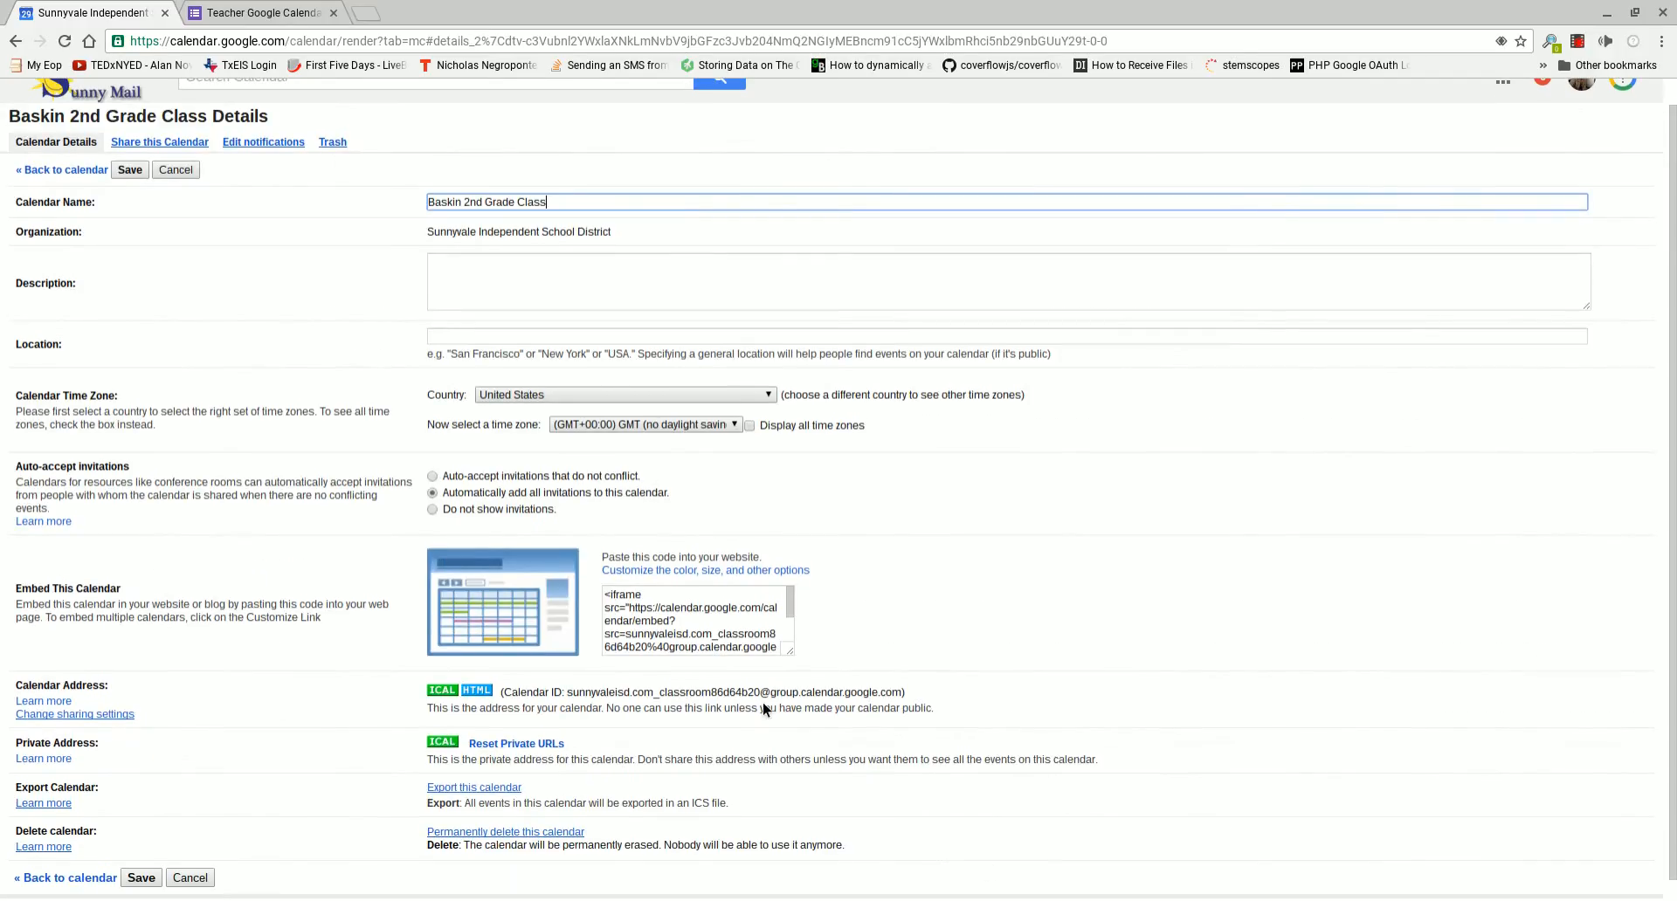
click(458, 696)
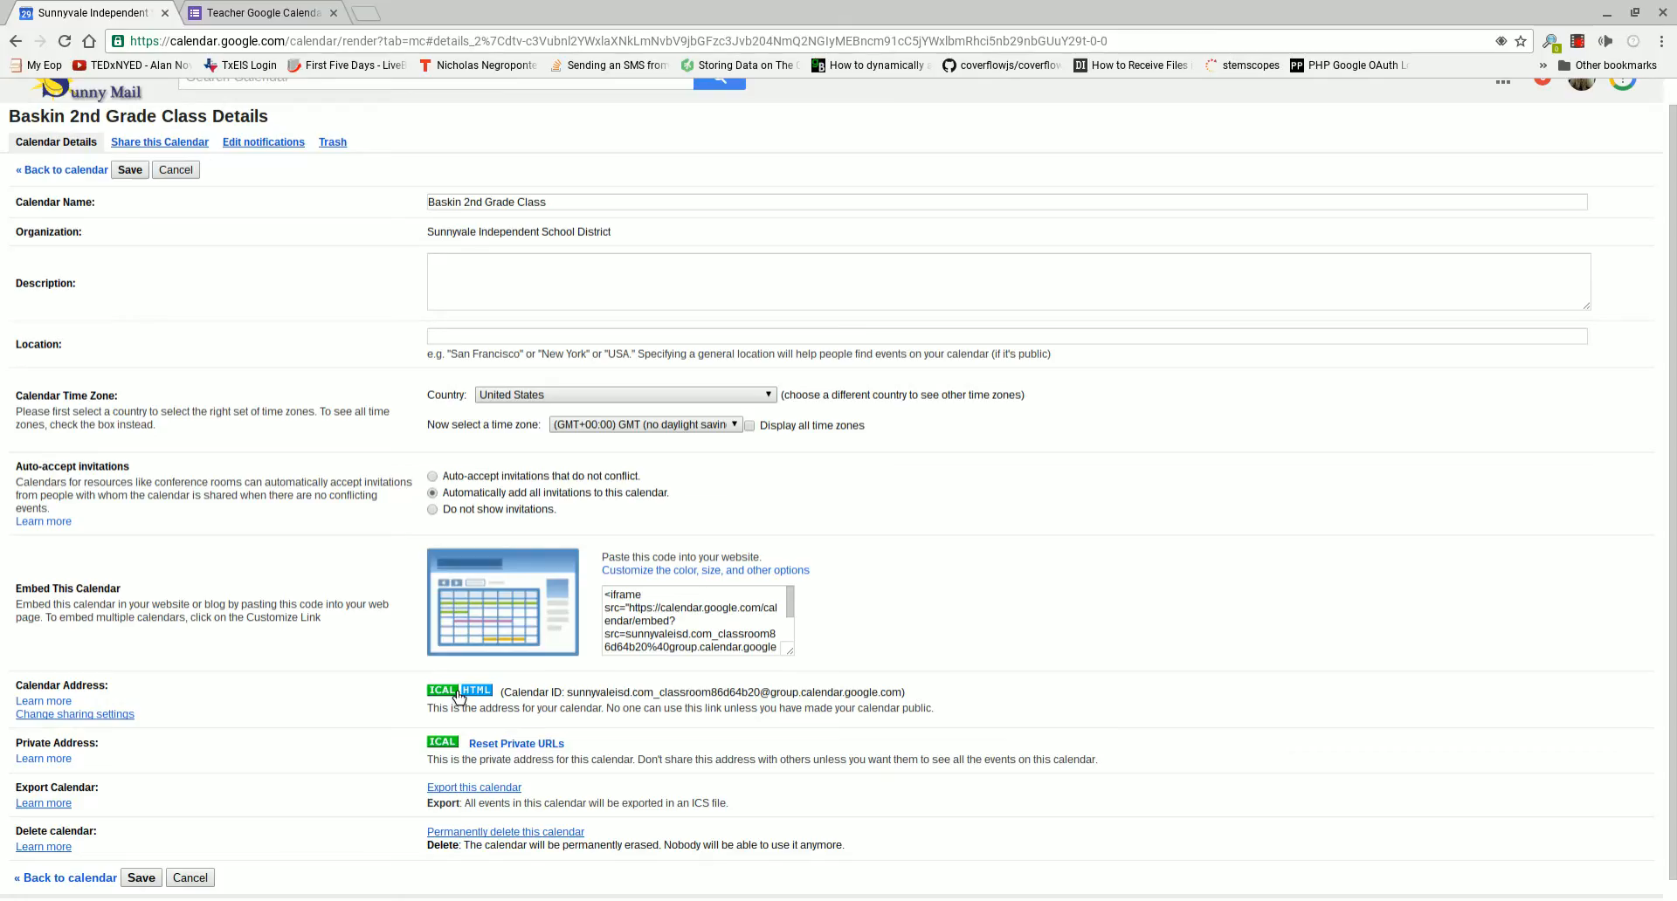
click(456, 691)
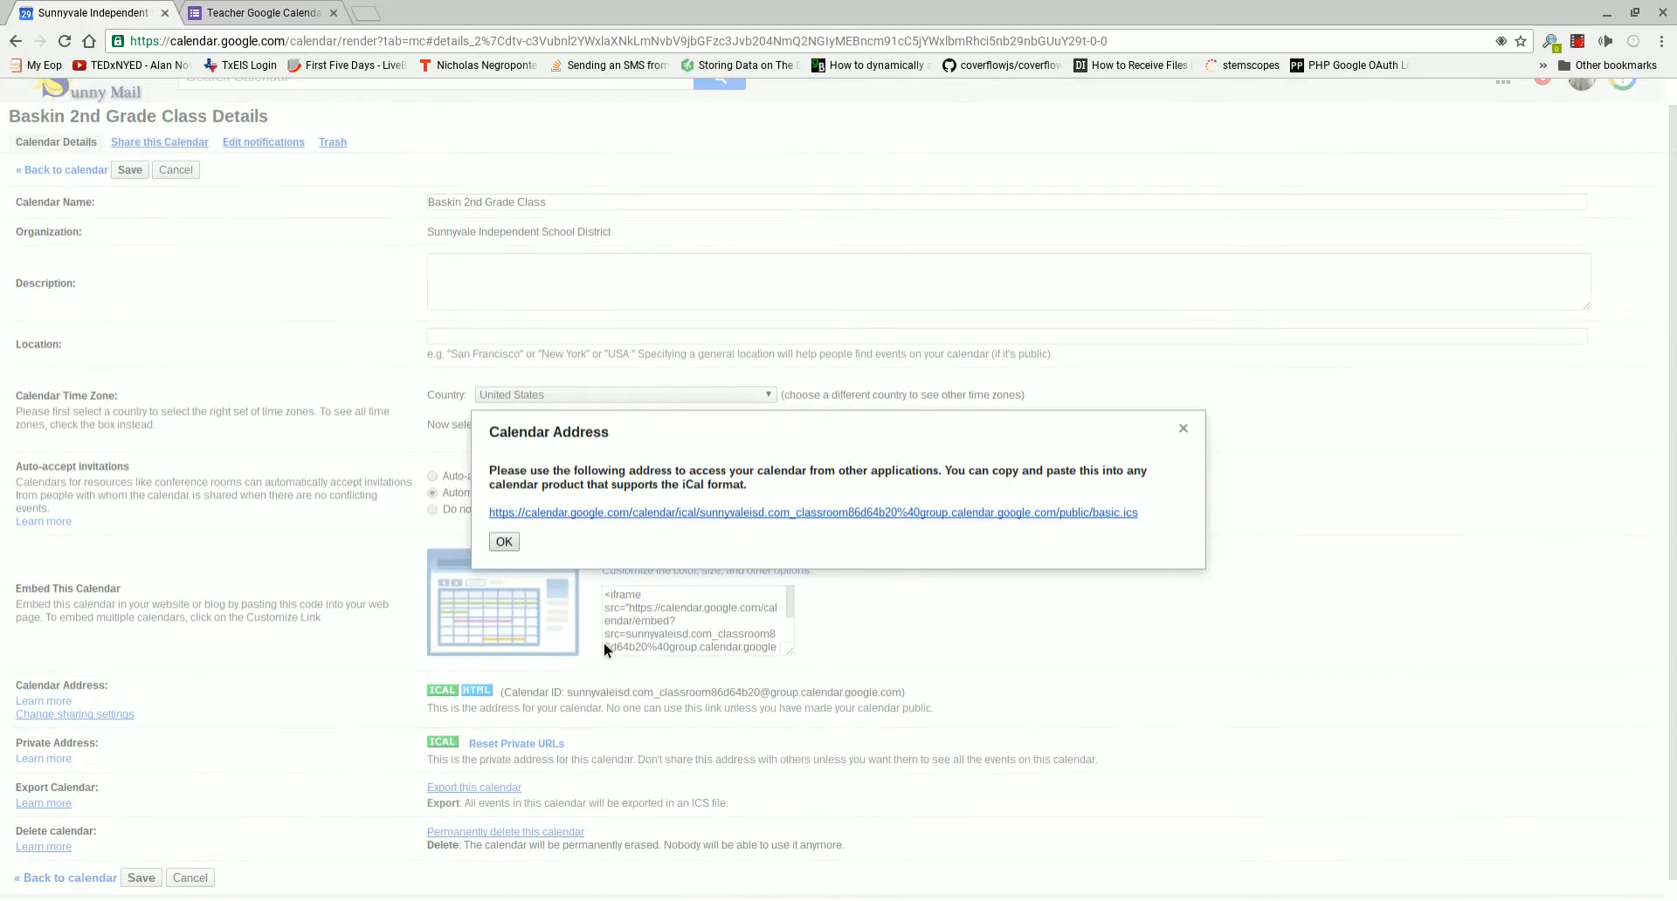
- Paste the calendar's iCal address as Calendar Link 1 in the Teacher Google Calendar Links form, and return to Google Calendar
click(228, 13)
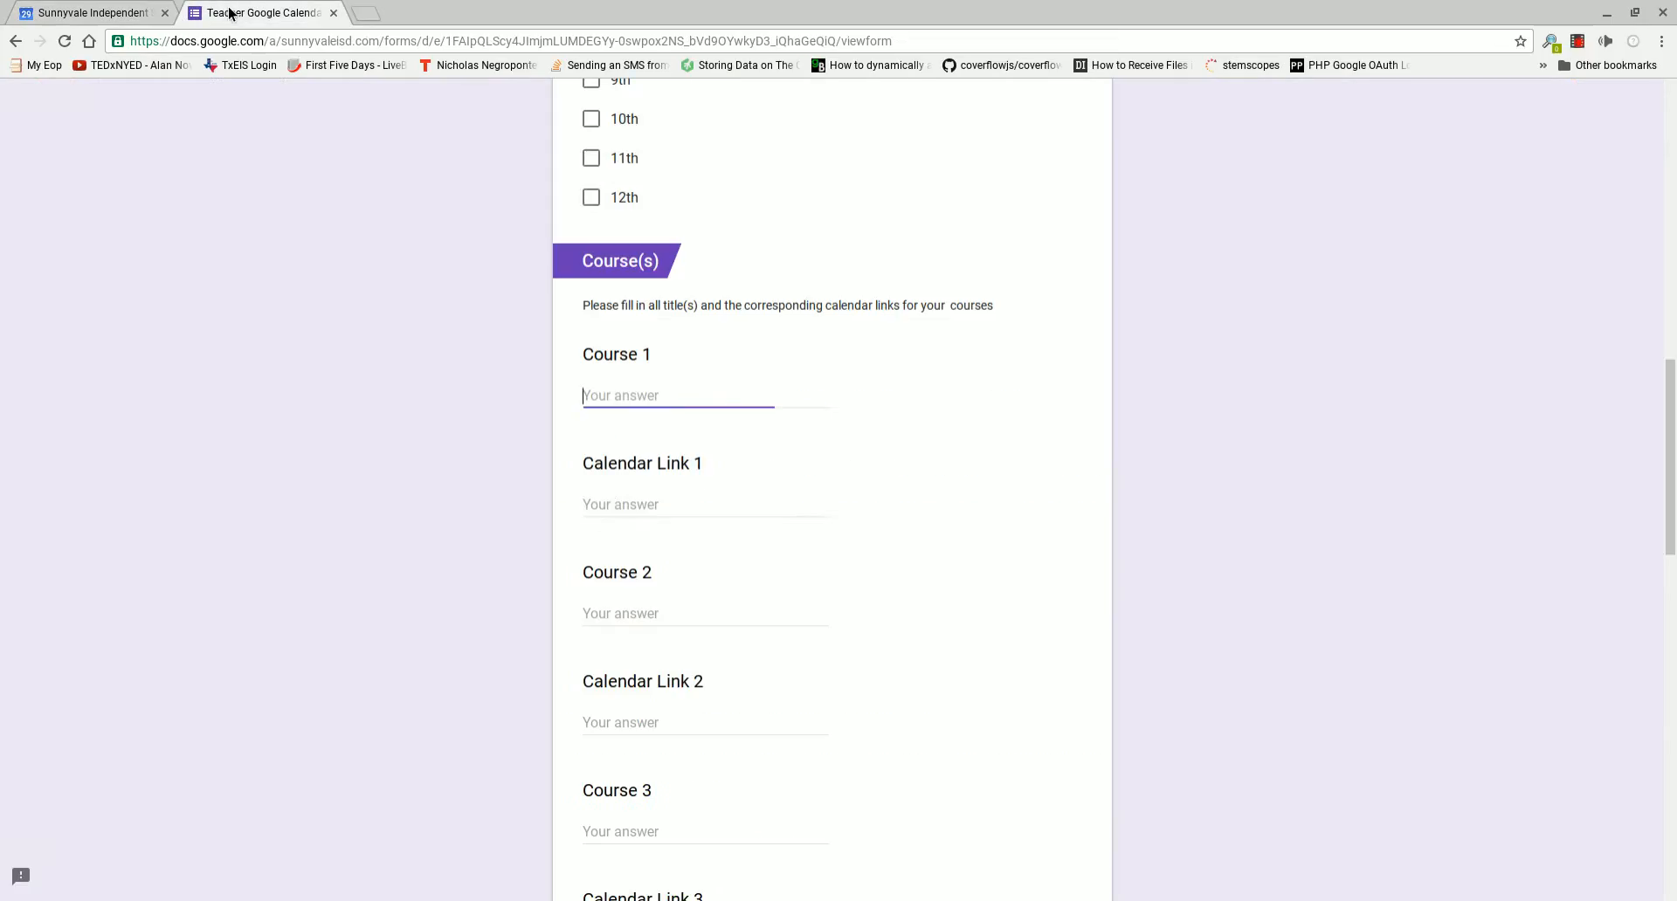
click(613, 504)
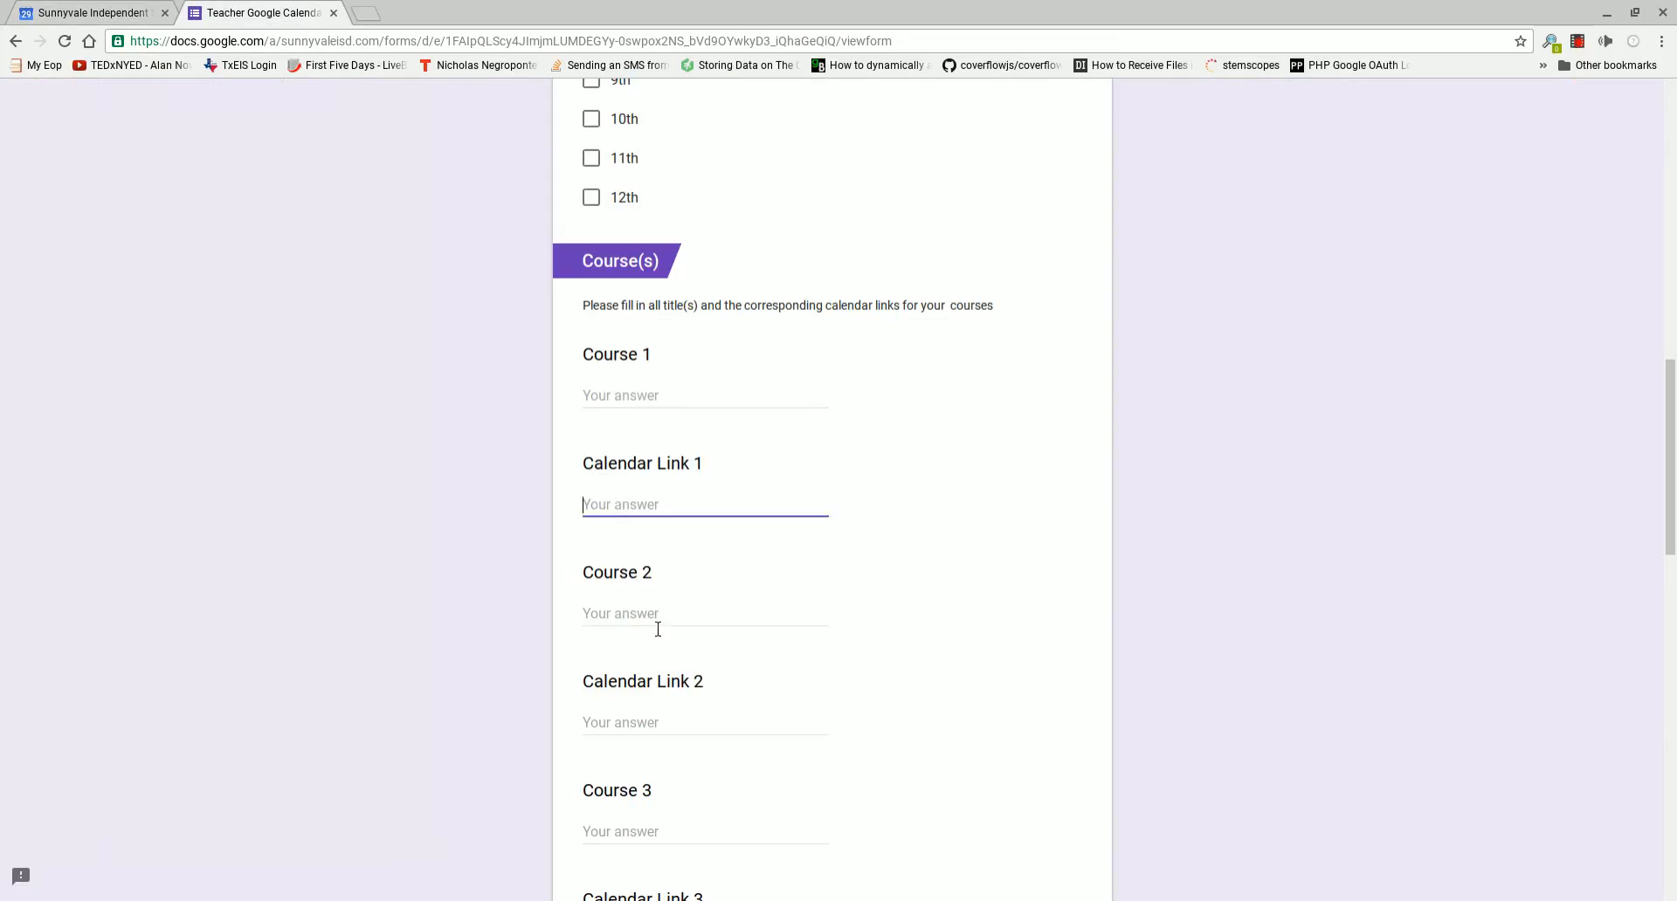
key(ctrl+v)
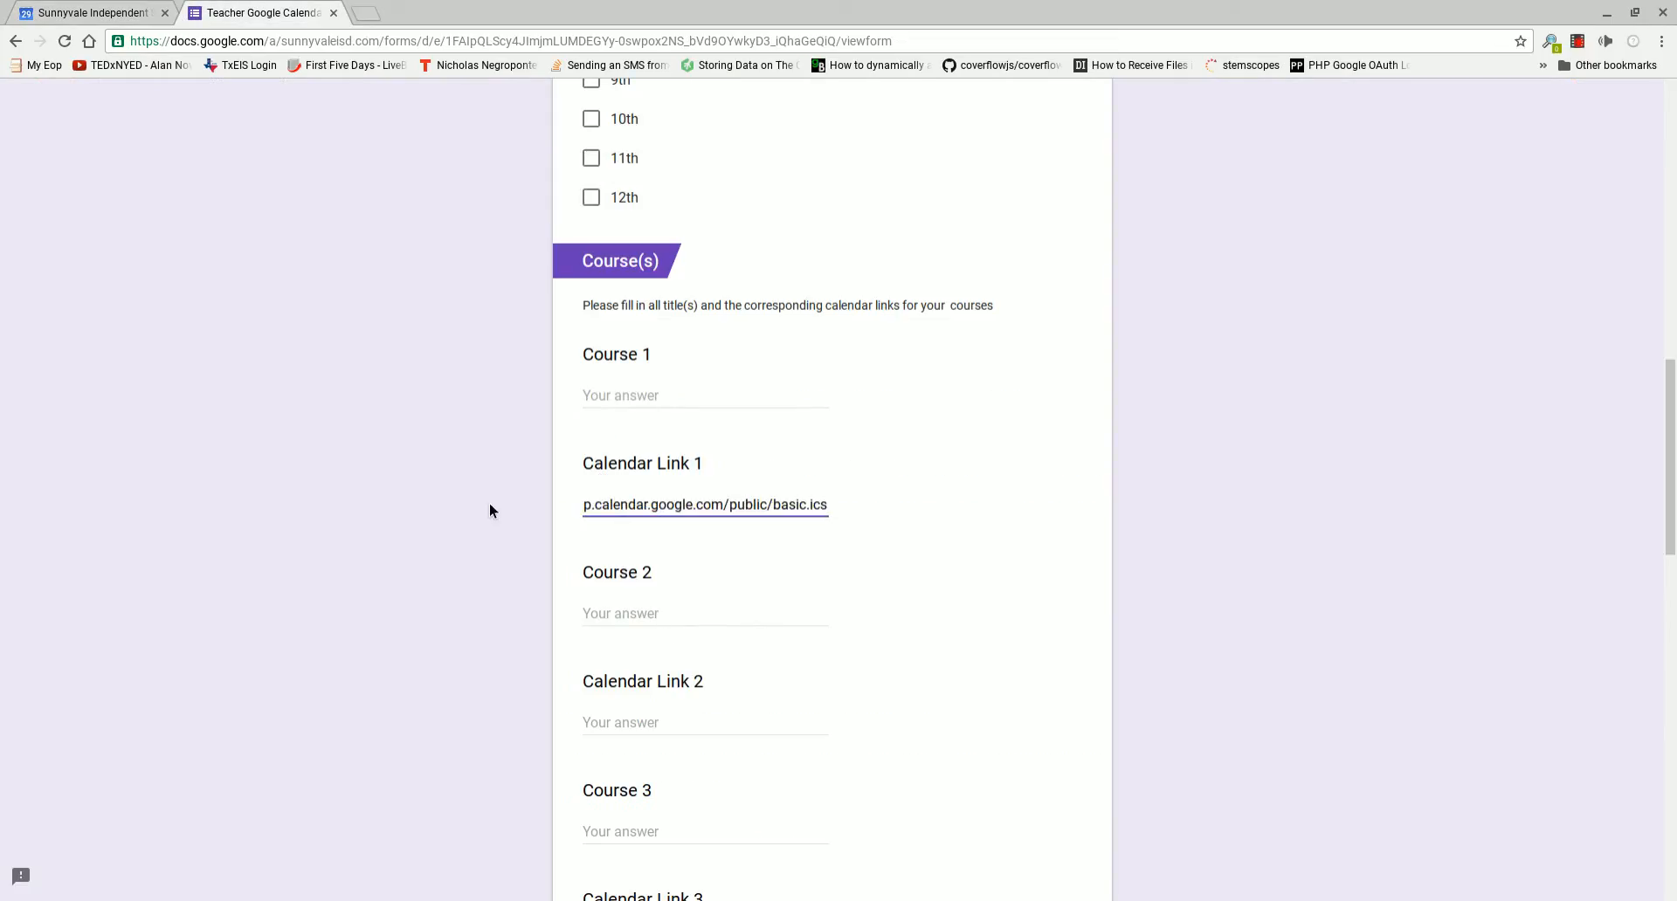
scroll(445, 402, up, 1)
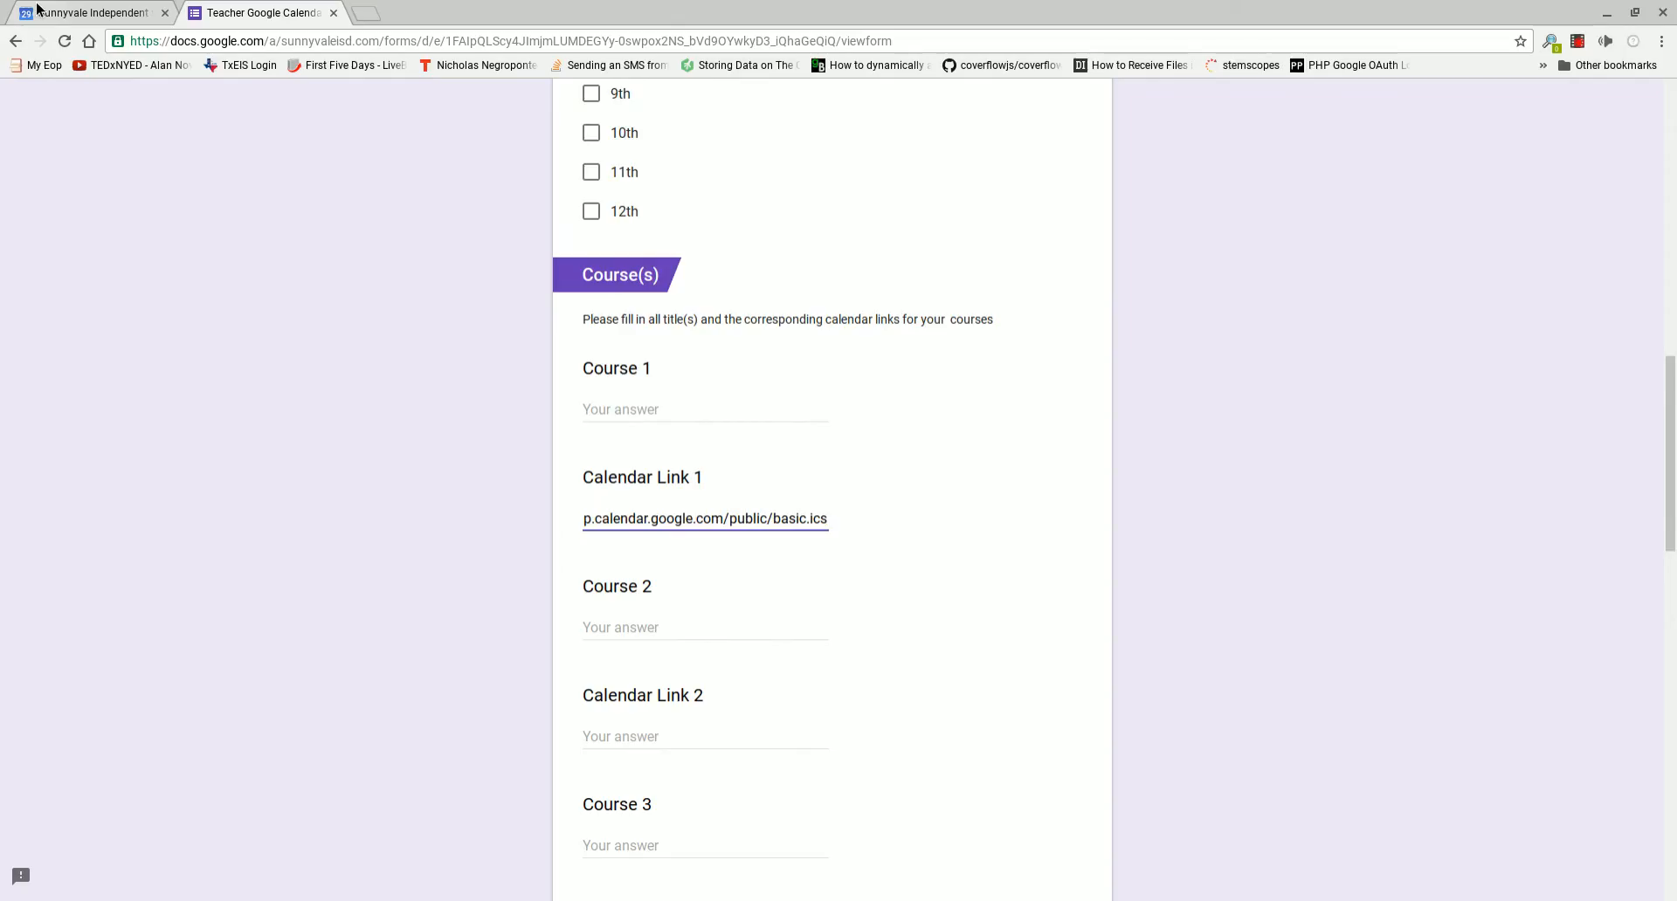
click(37, 9)
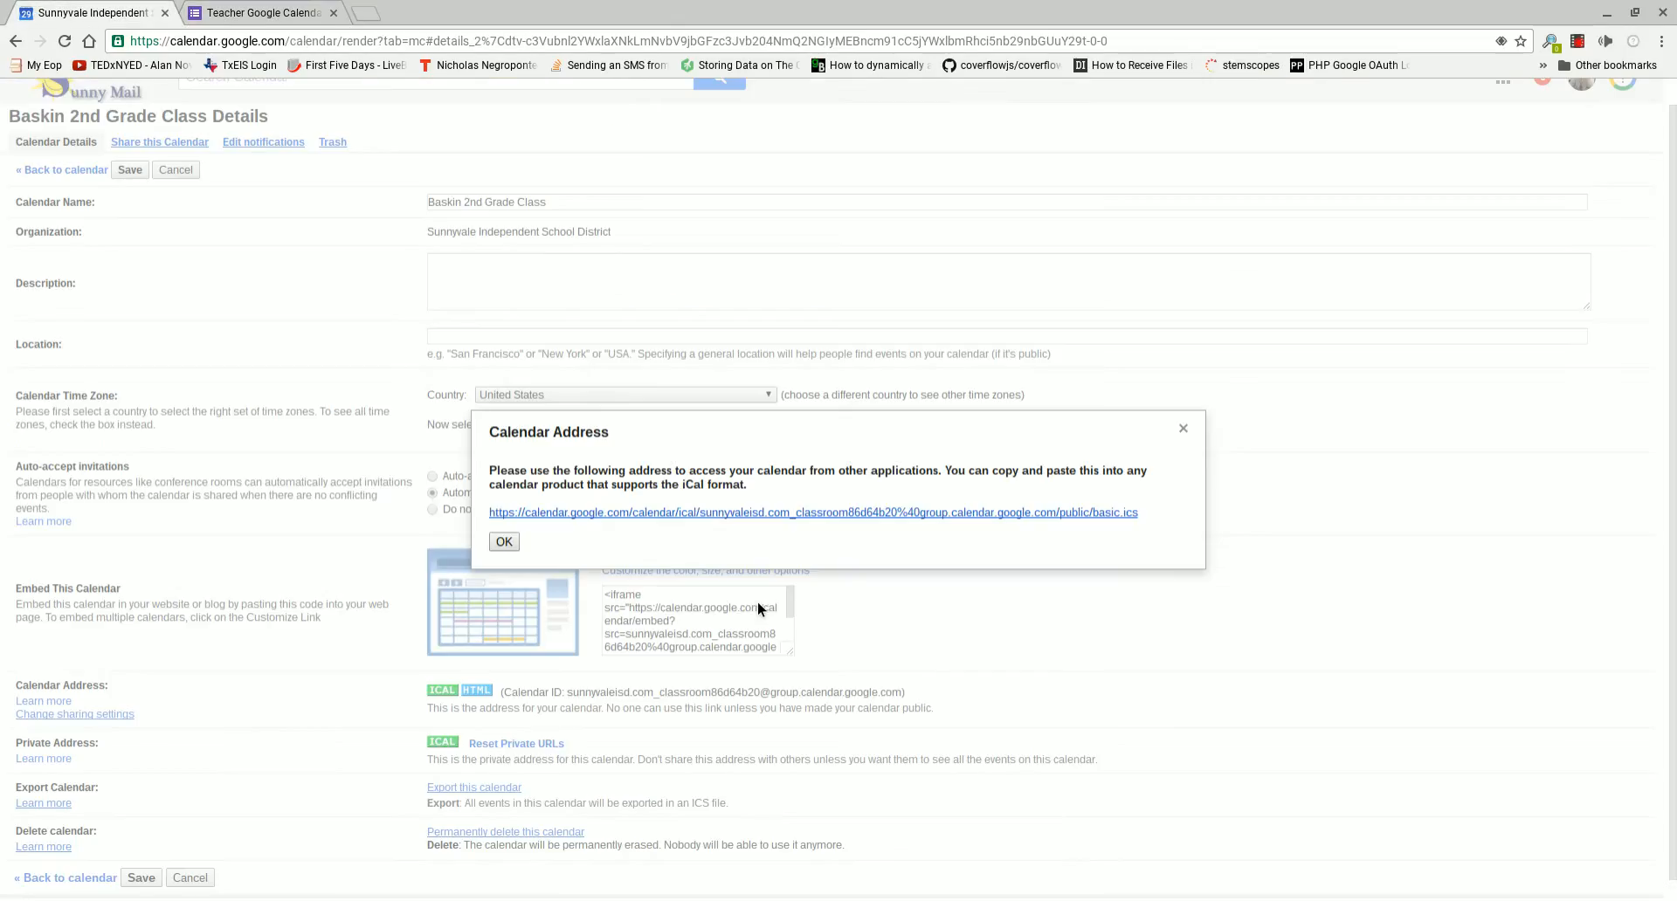
- Redisplay the 2nd grade class calendar's public iCal address and switch back to the Teacher Google Calendar Links form
click(1182, 428)
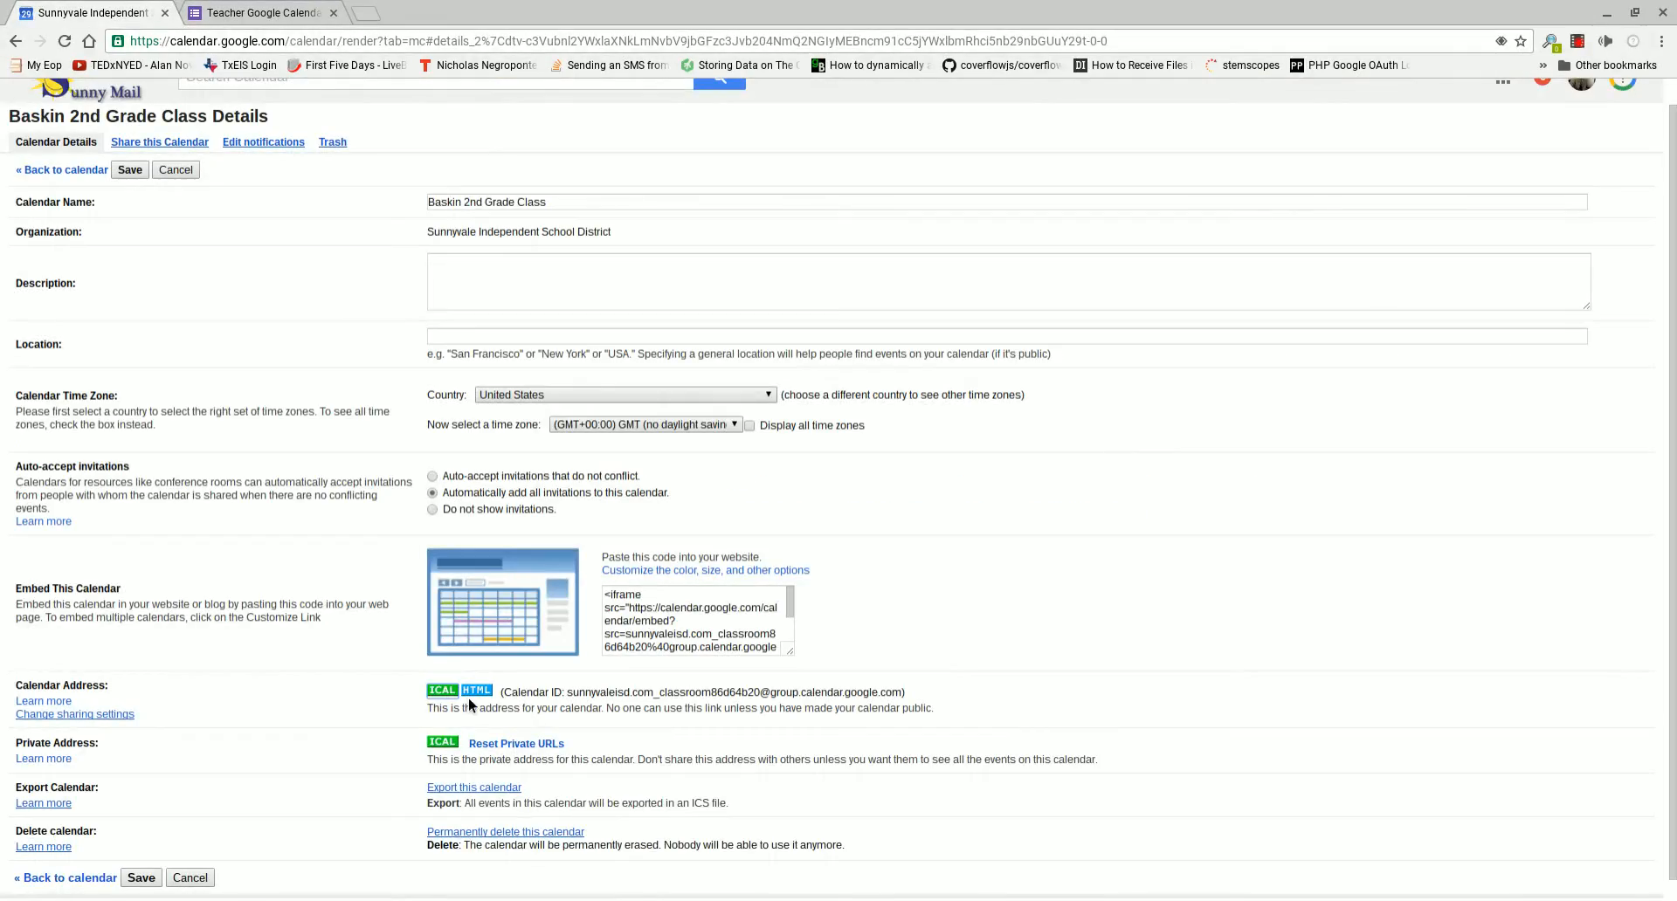
click(442, 691)
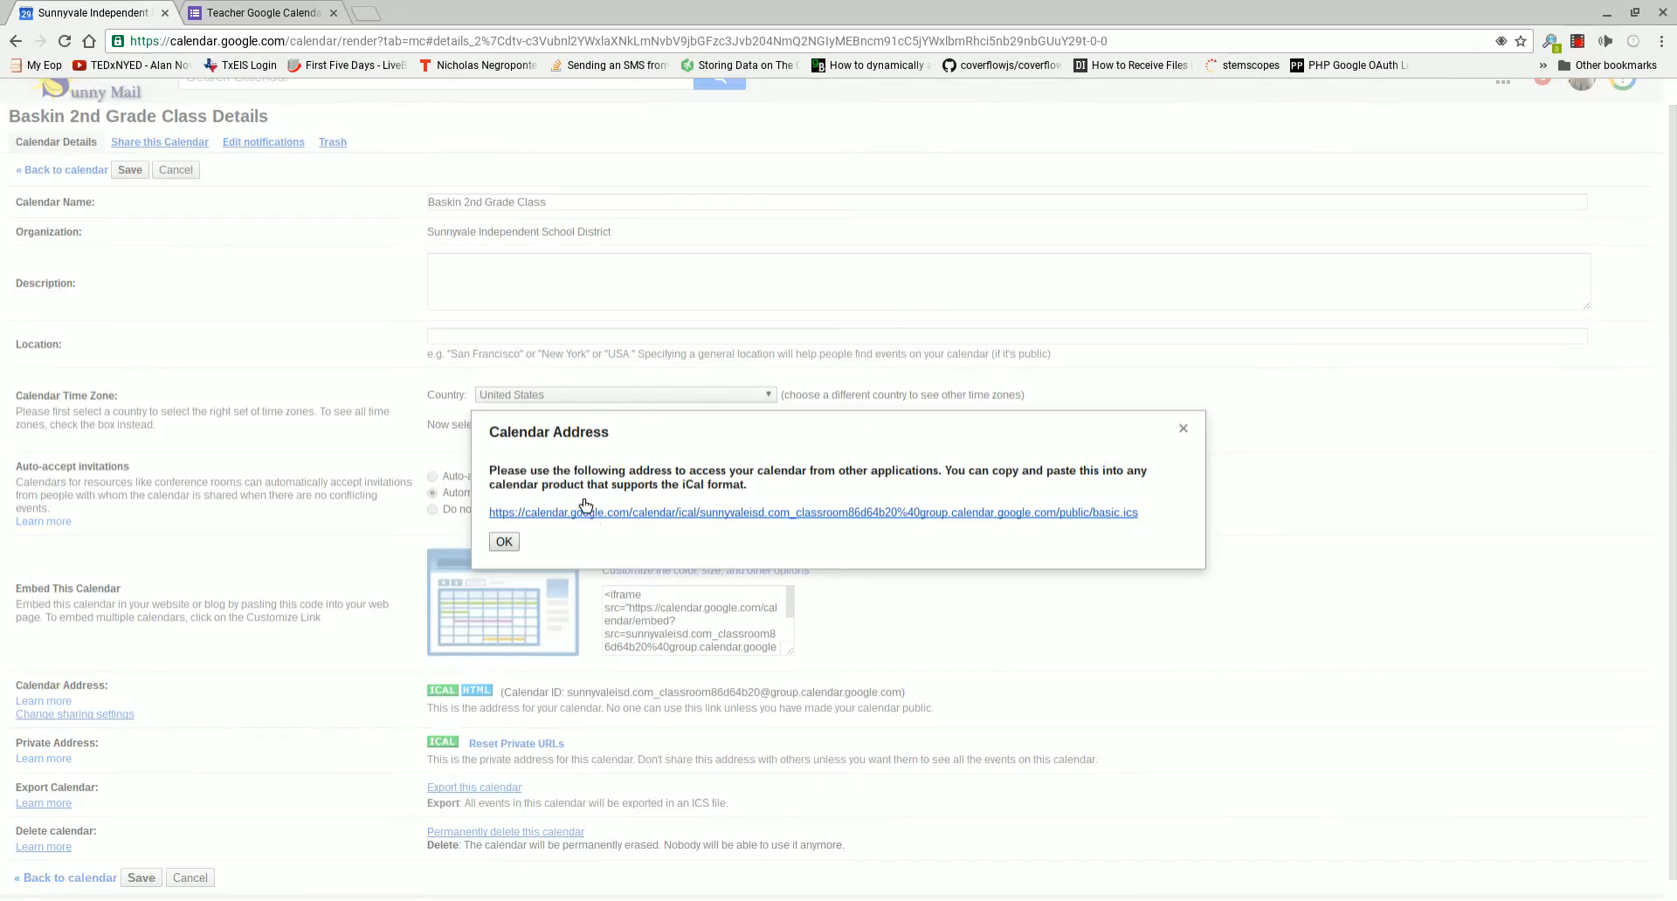
click(254, 13)
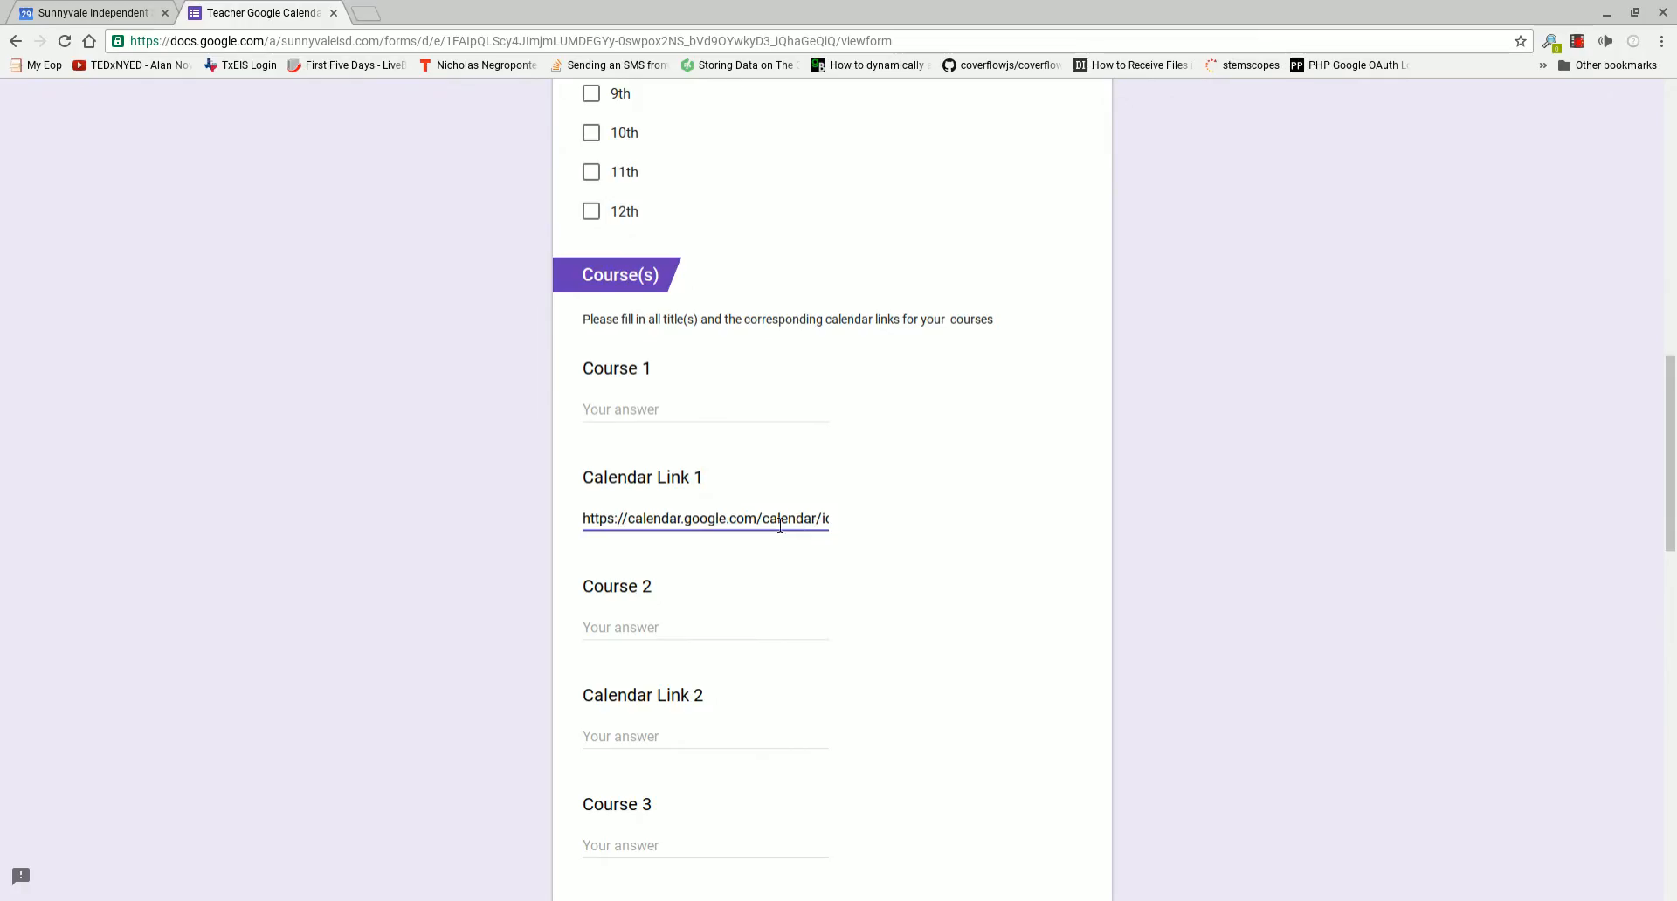
- Examine the form's course and calendar link fields down to Calendar Link 8, and return to the campus and grade level questions
scroll(666, 449, down, 3)
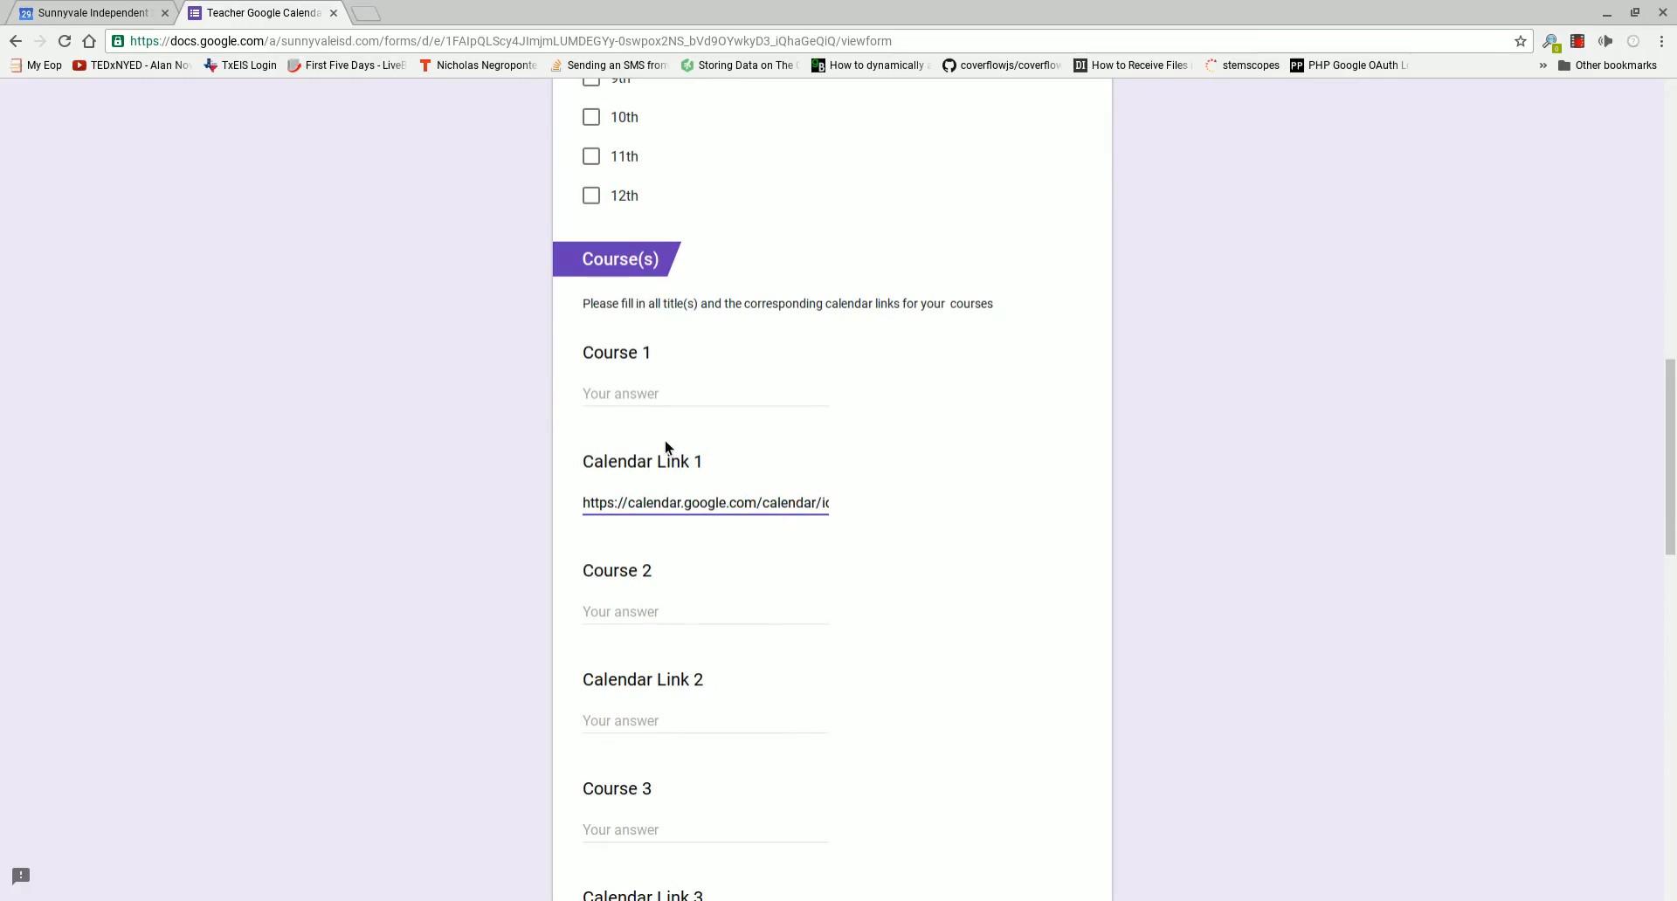
scroll(764, 643, down, 10)
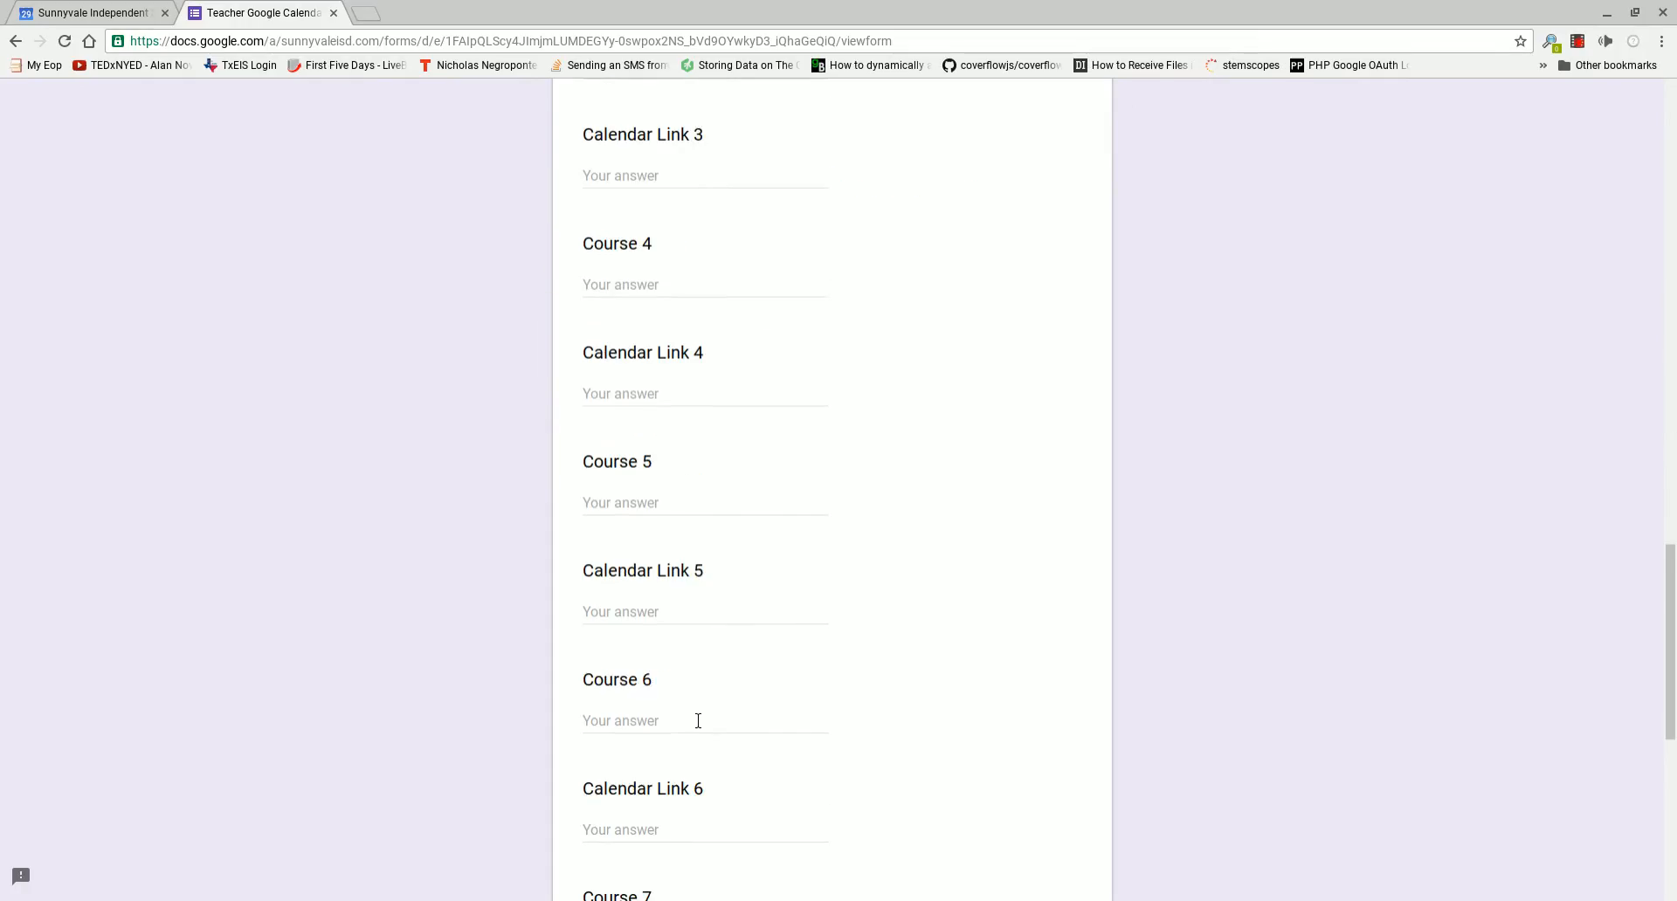
scroll(696, 690, down, 4)
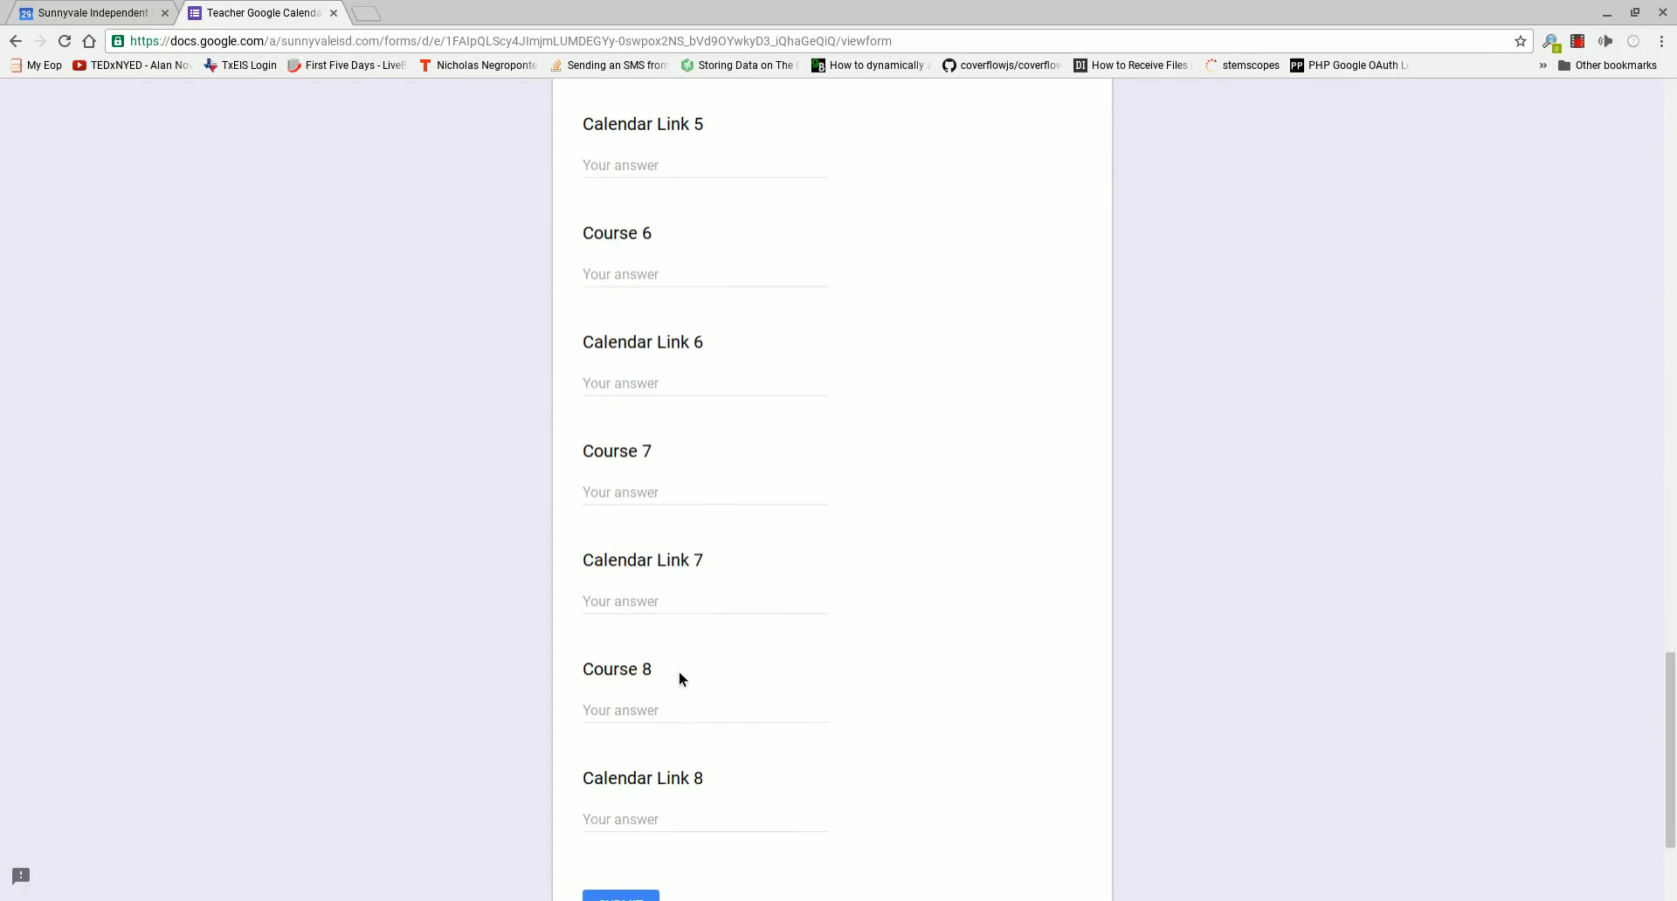
scroll(700, 699, up, 14)
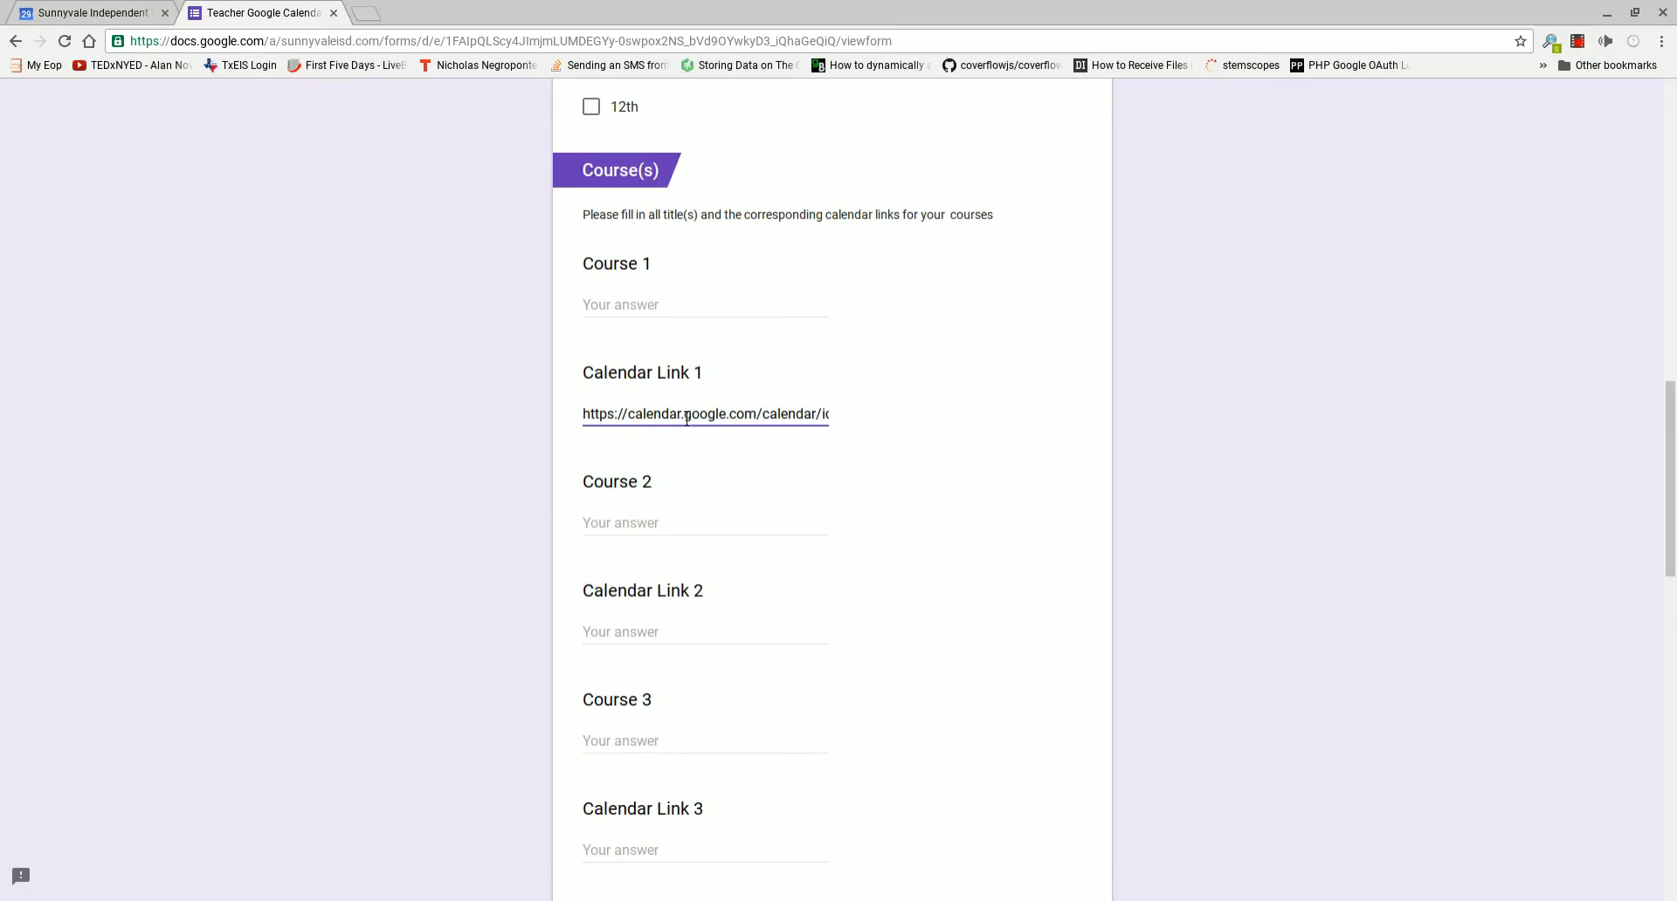
click(349, 415)
scroll(349, 428, up, 5)
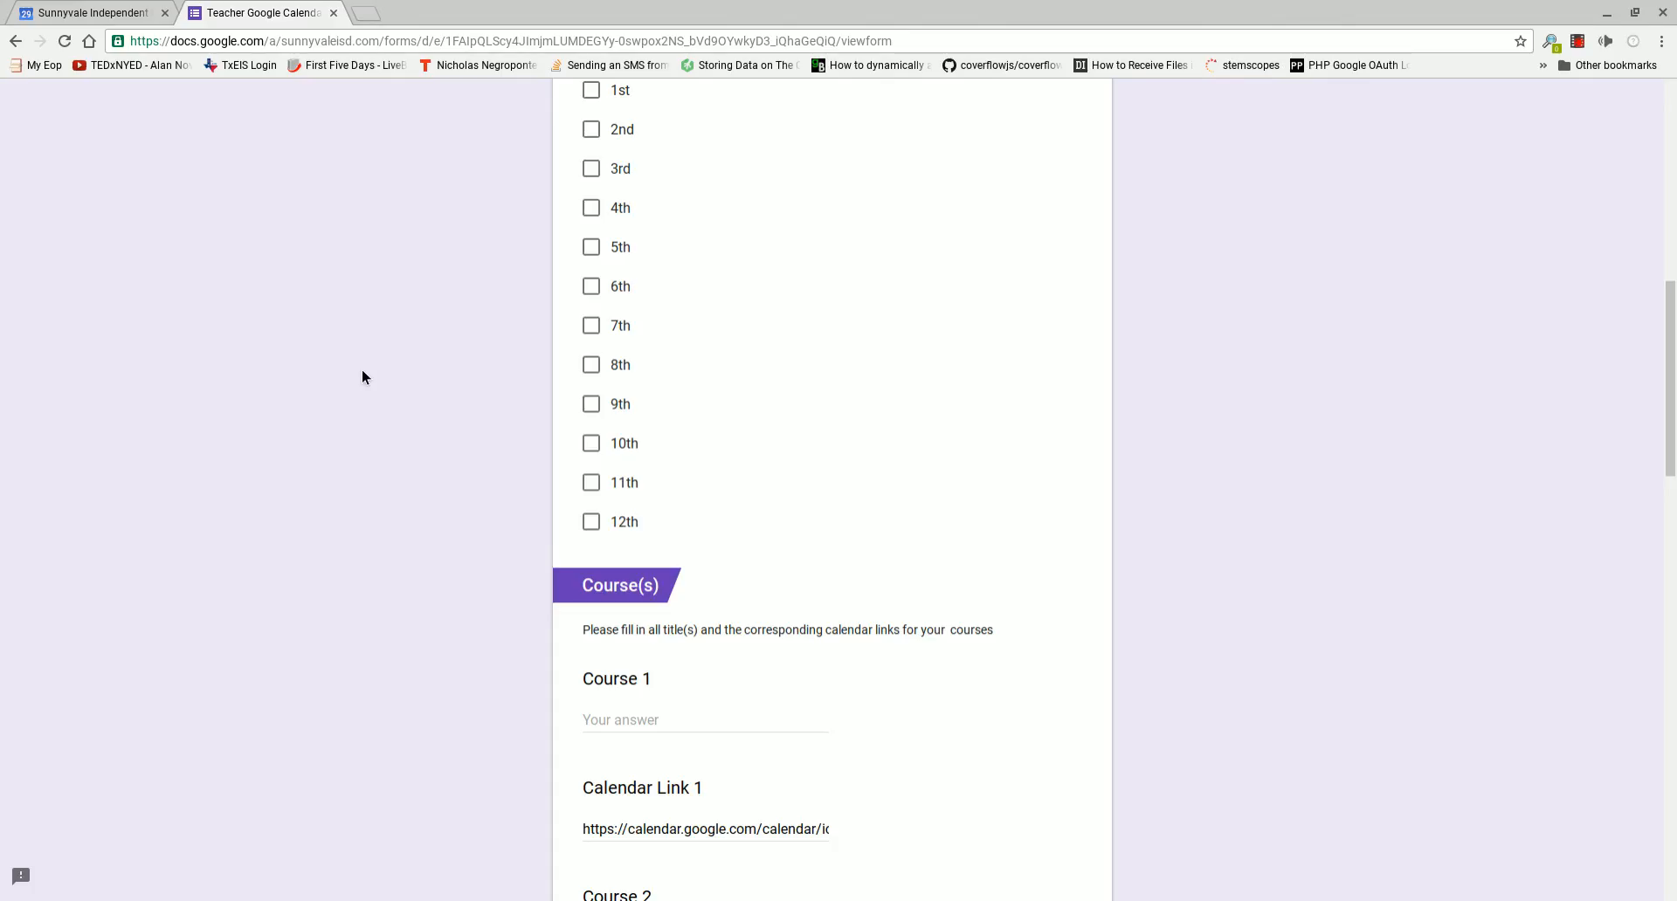
scroll(1010, 598, up, 3)
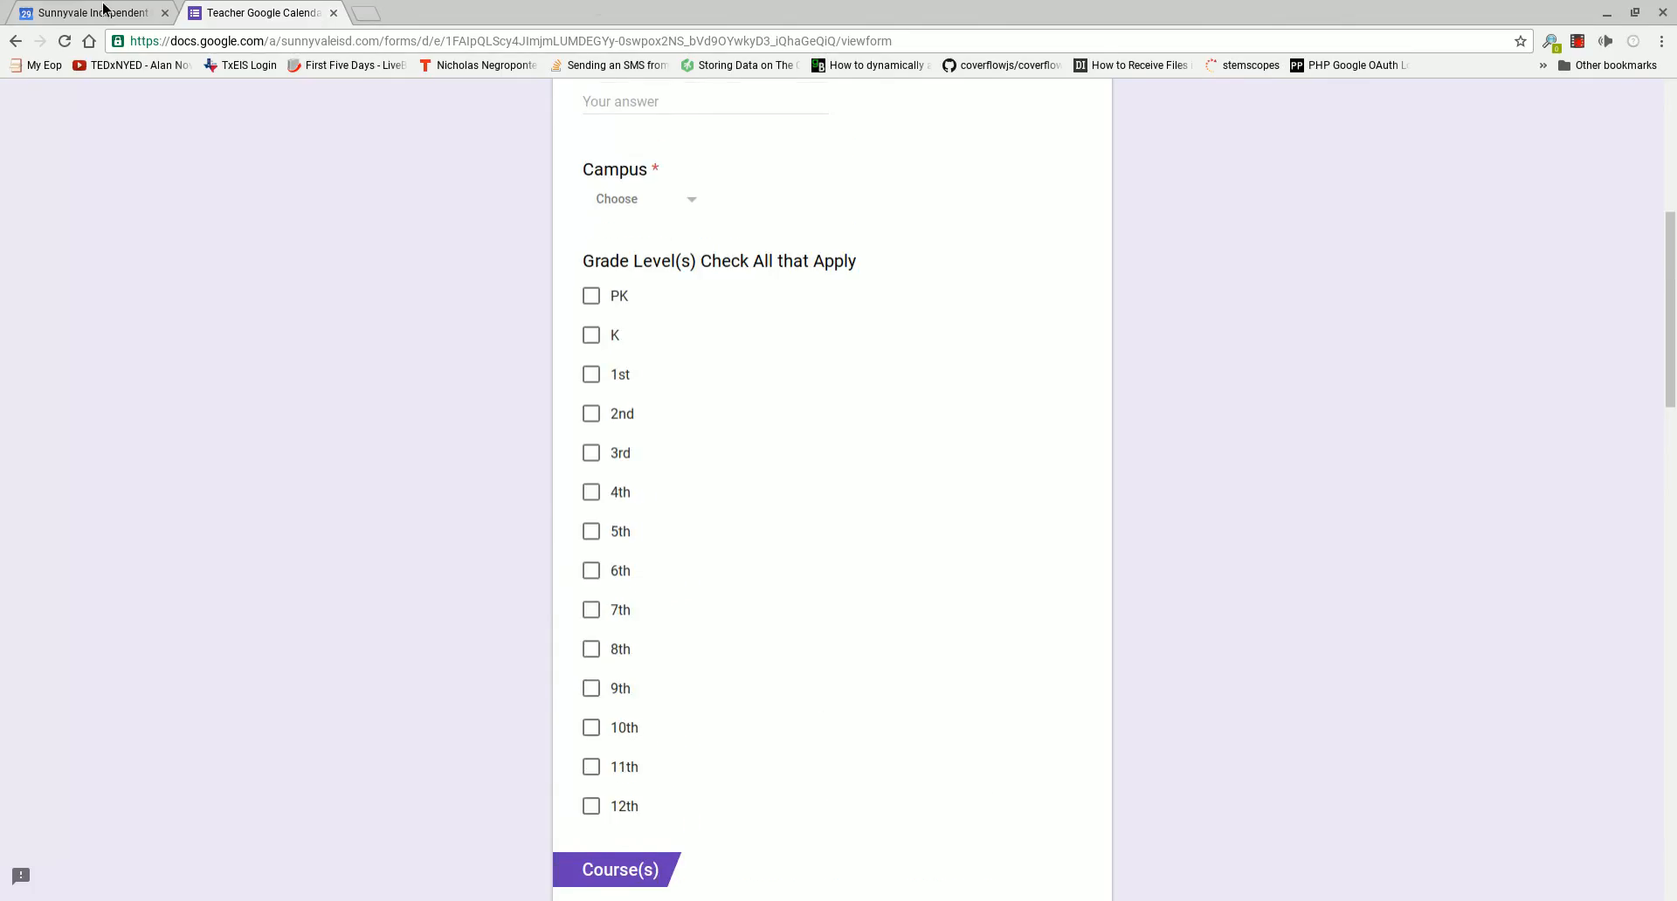
- Return to Google Calendar, close the calendar address dialog, and check the class calendar's public sharing settings
click(75, 10)
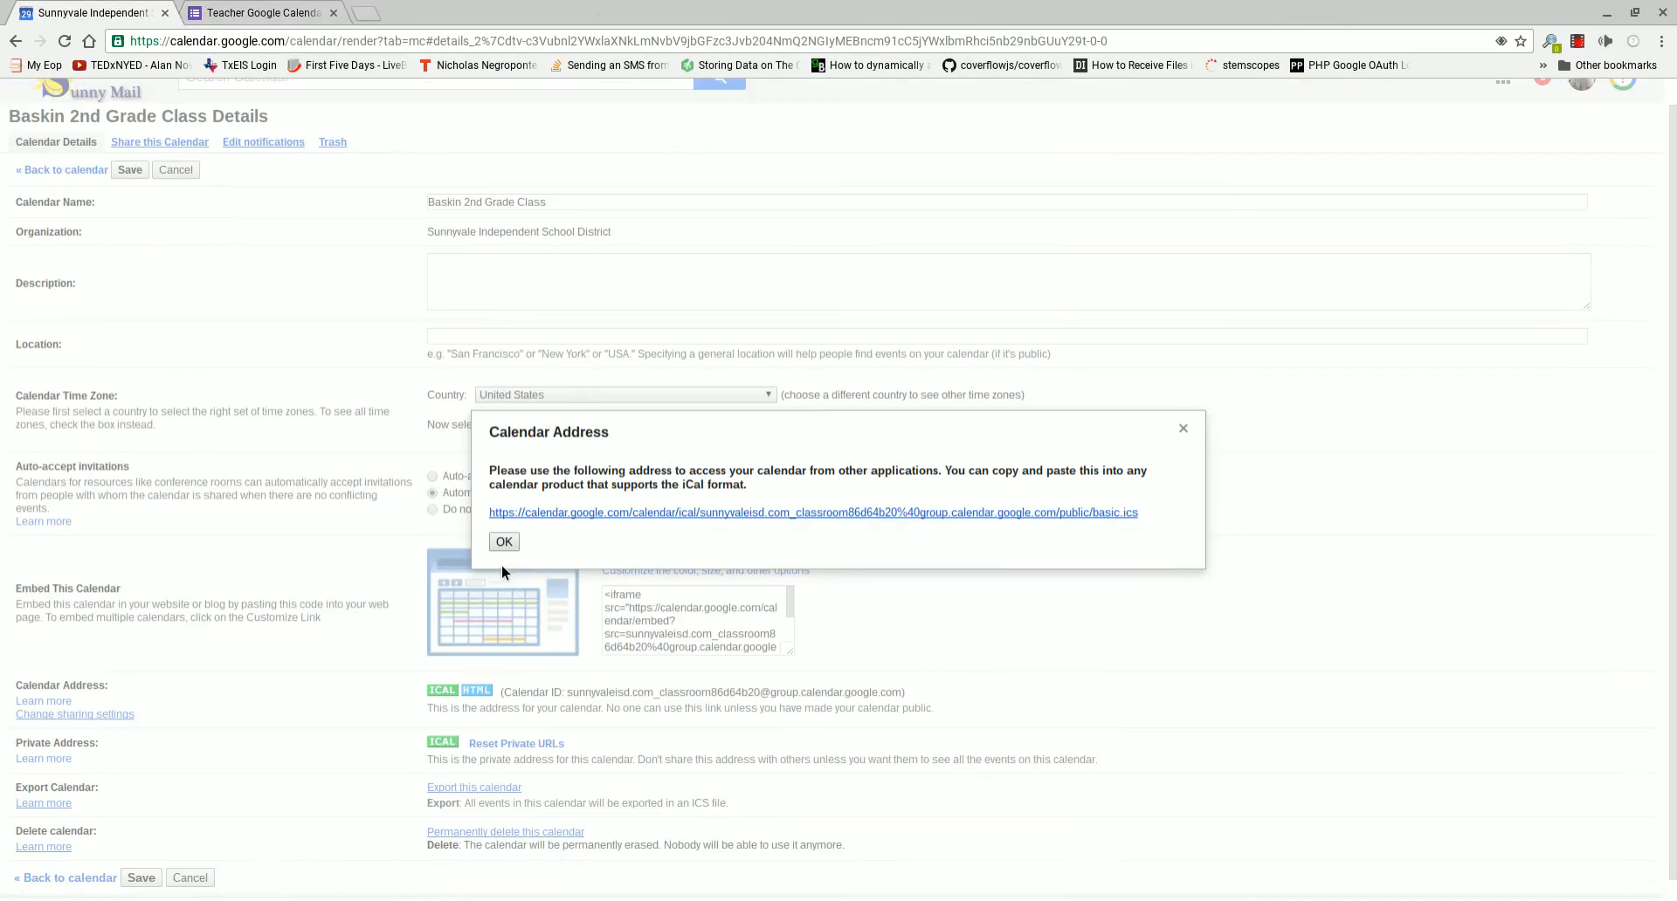
click(514, 543)
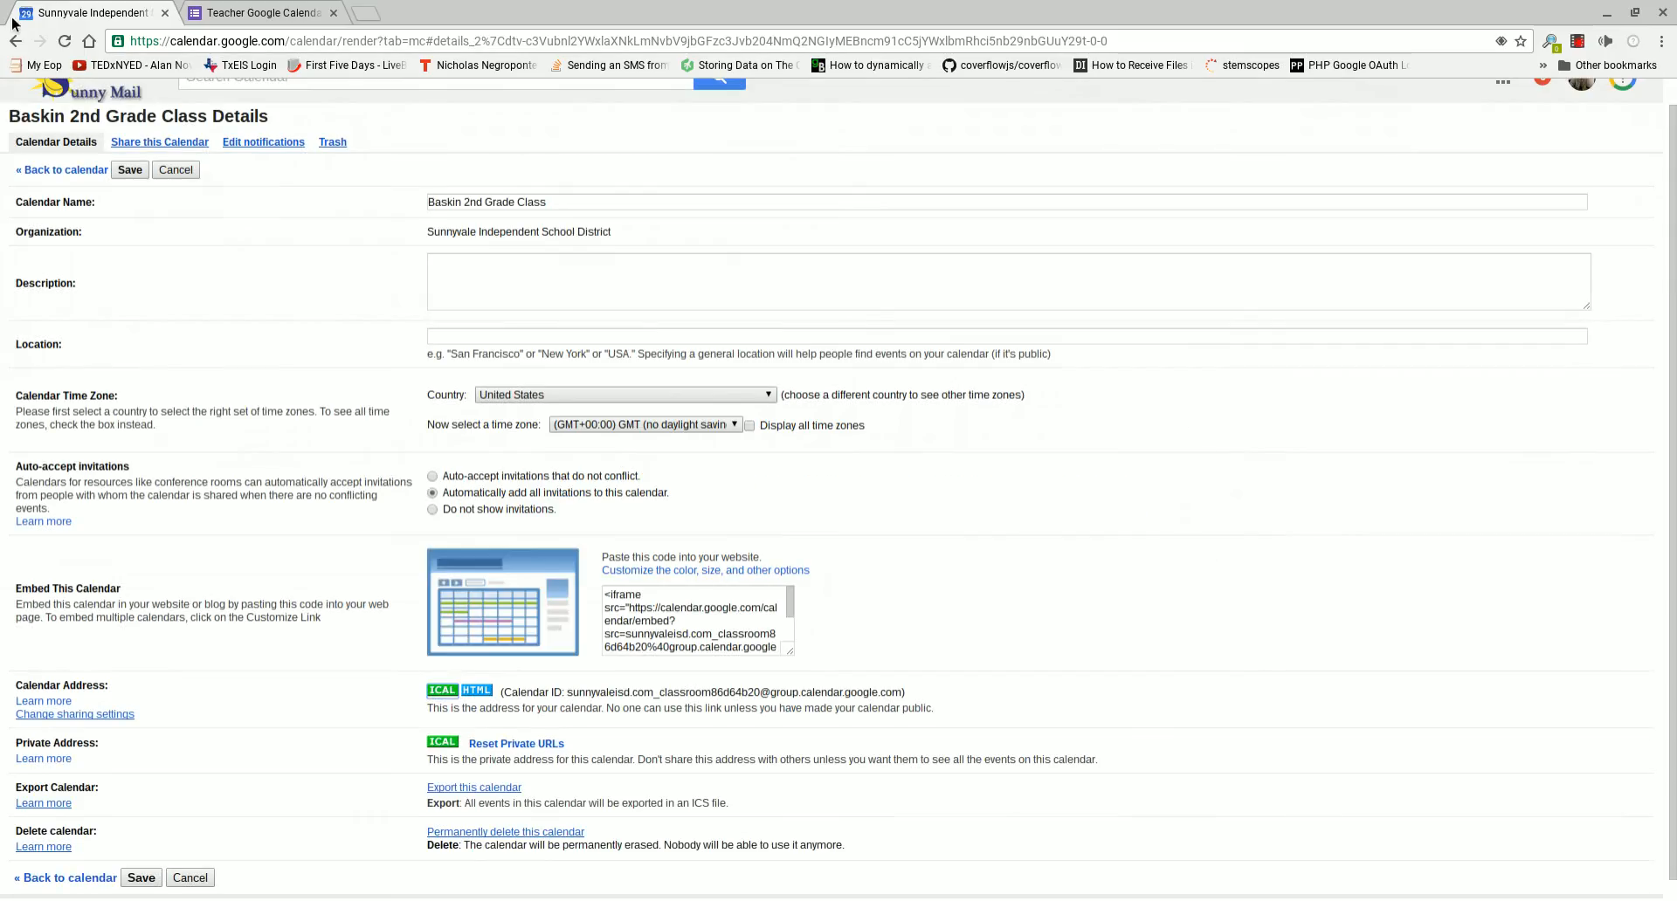
click(162, 141)
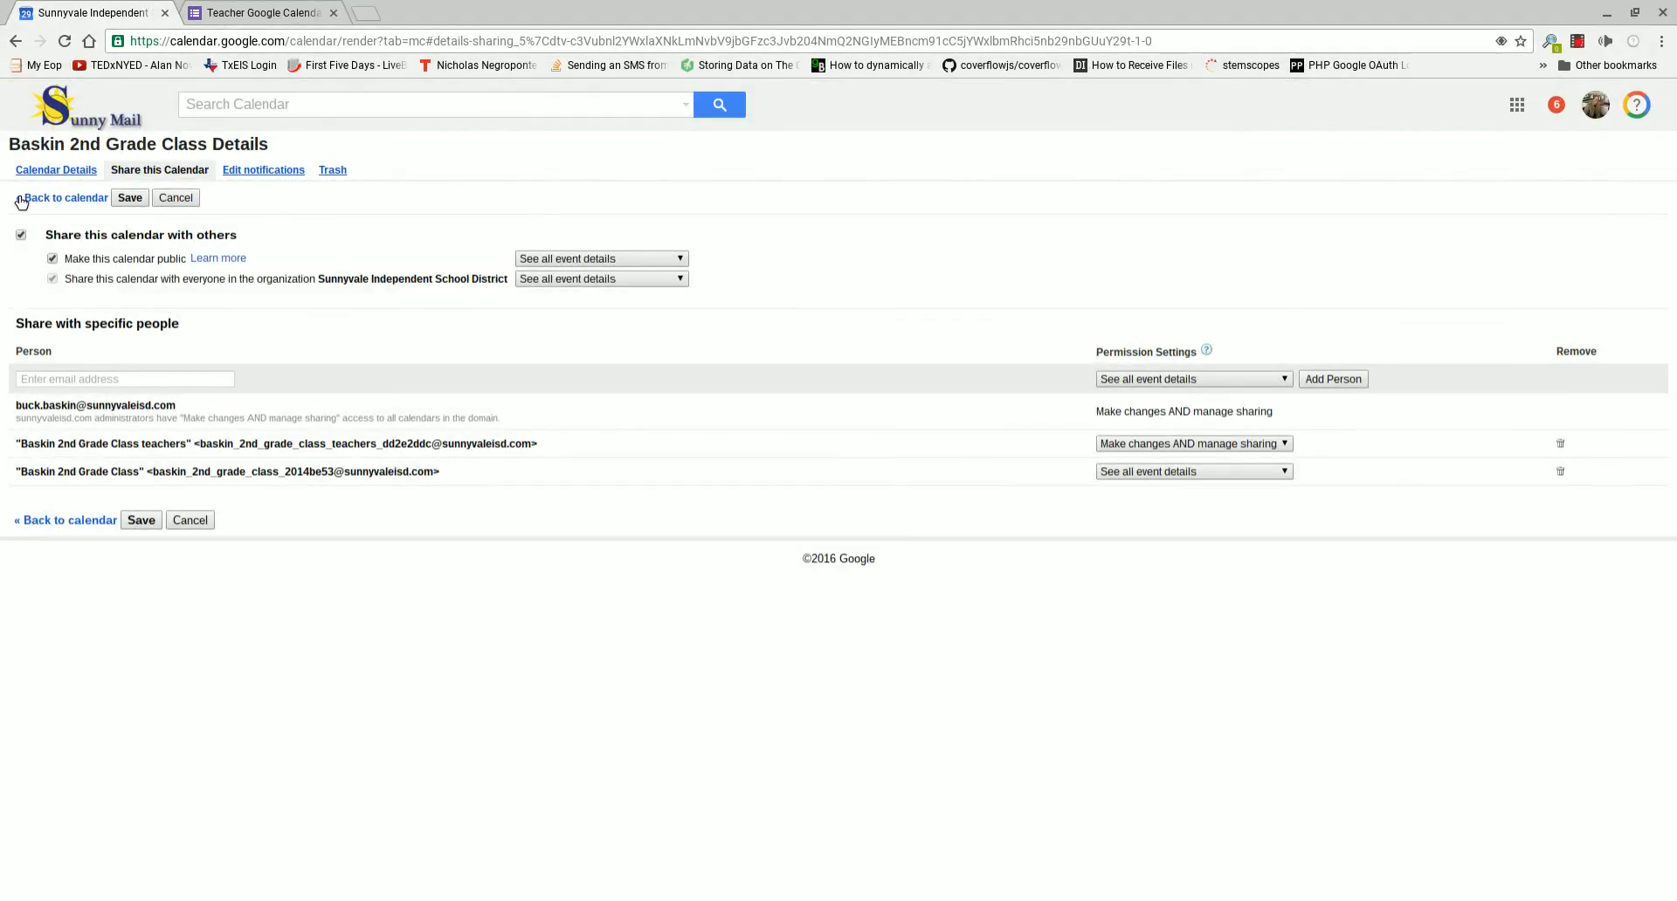
click(313, 10)
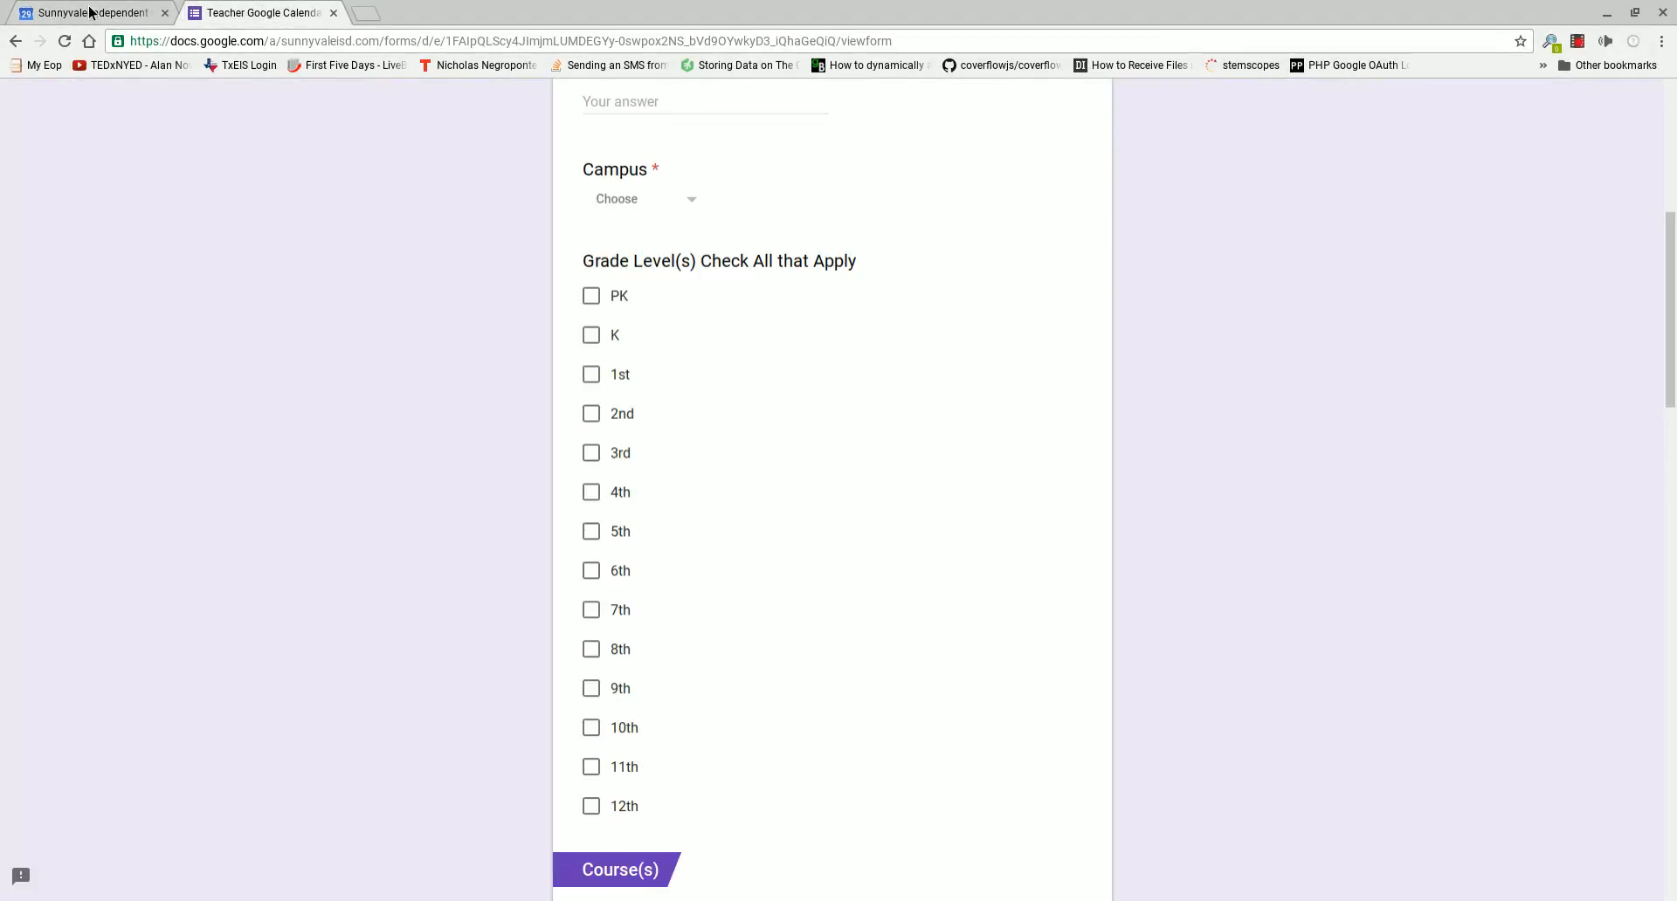
click(87, 12)
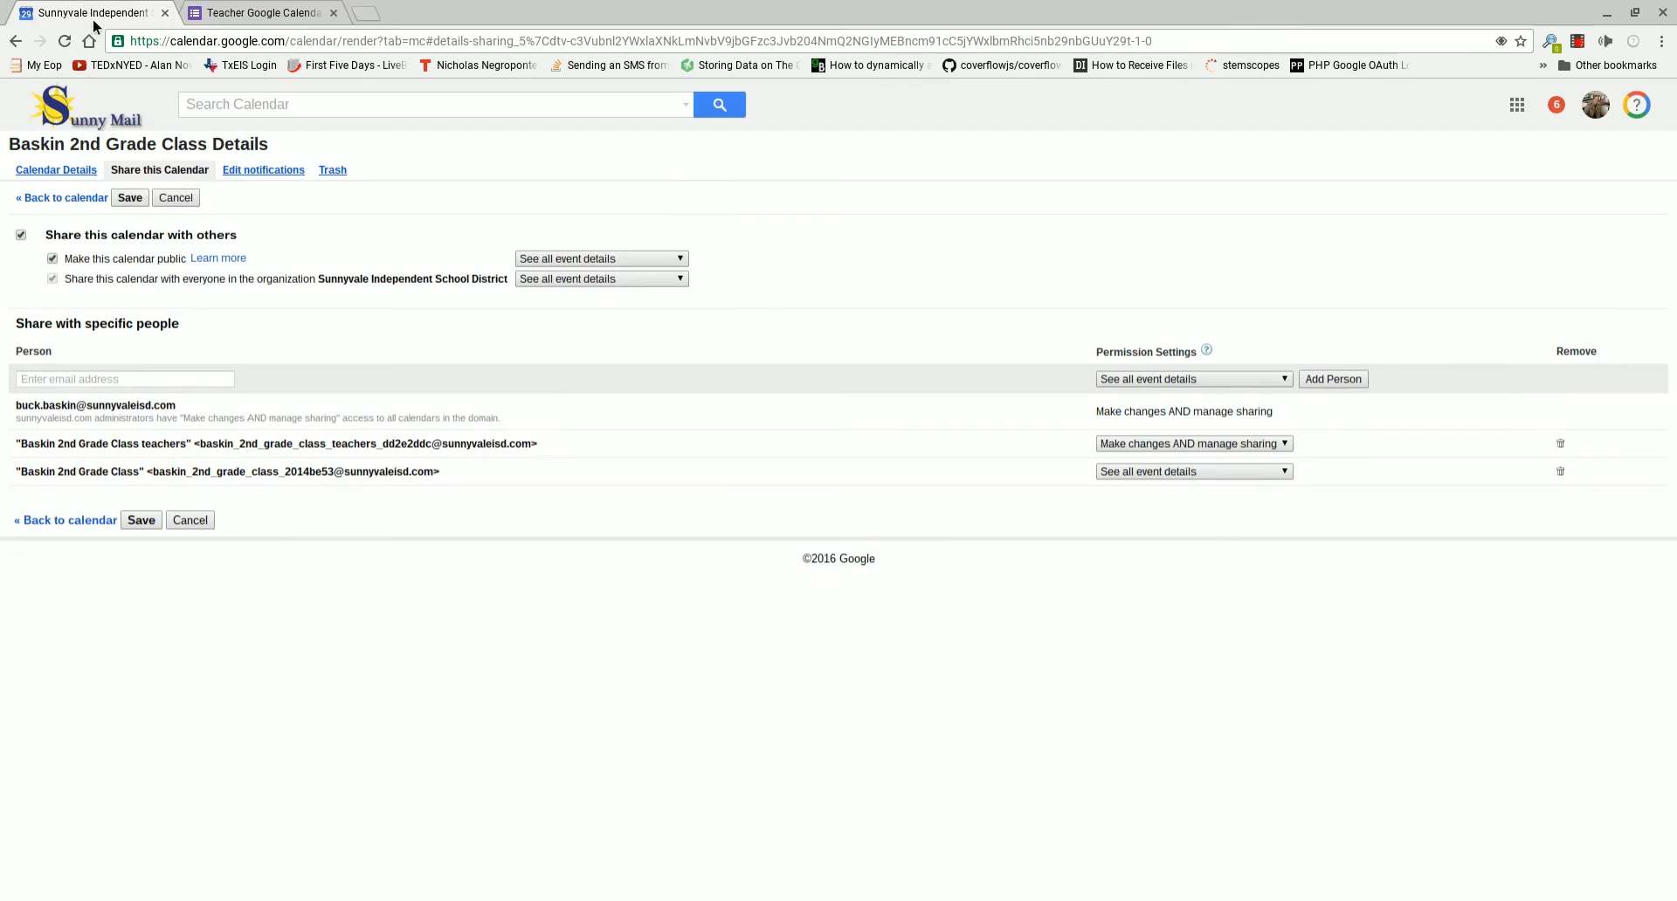
- Display the public iCal address from the class calendar's details, and close it
click(75, 170)
click(442, 719)
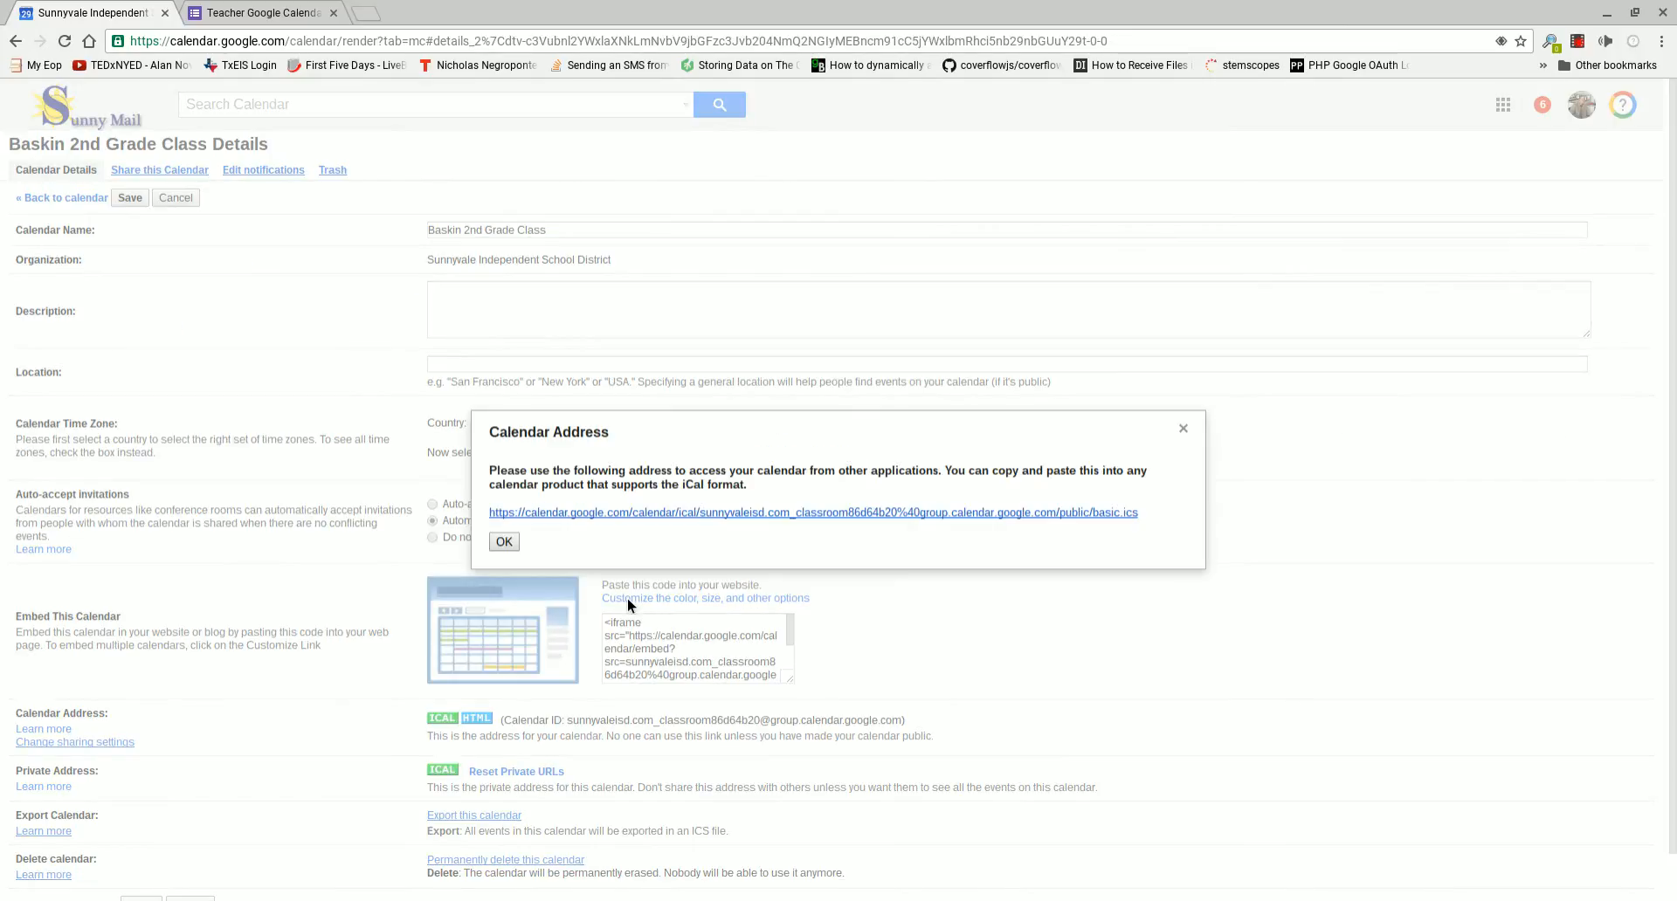
click(1188, 428)
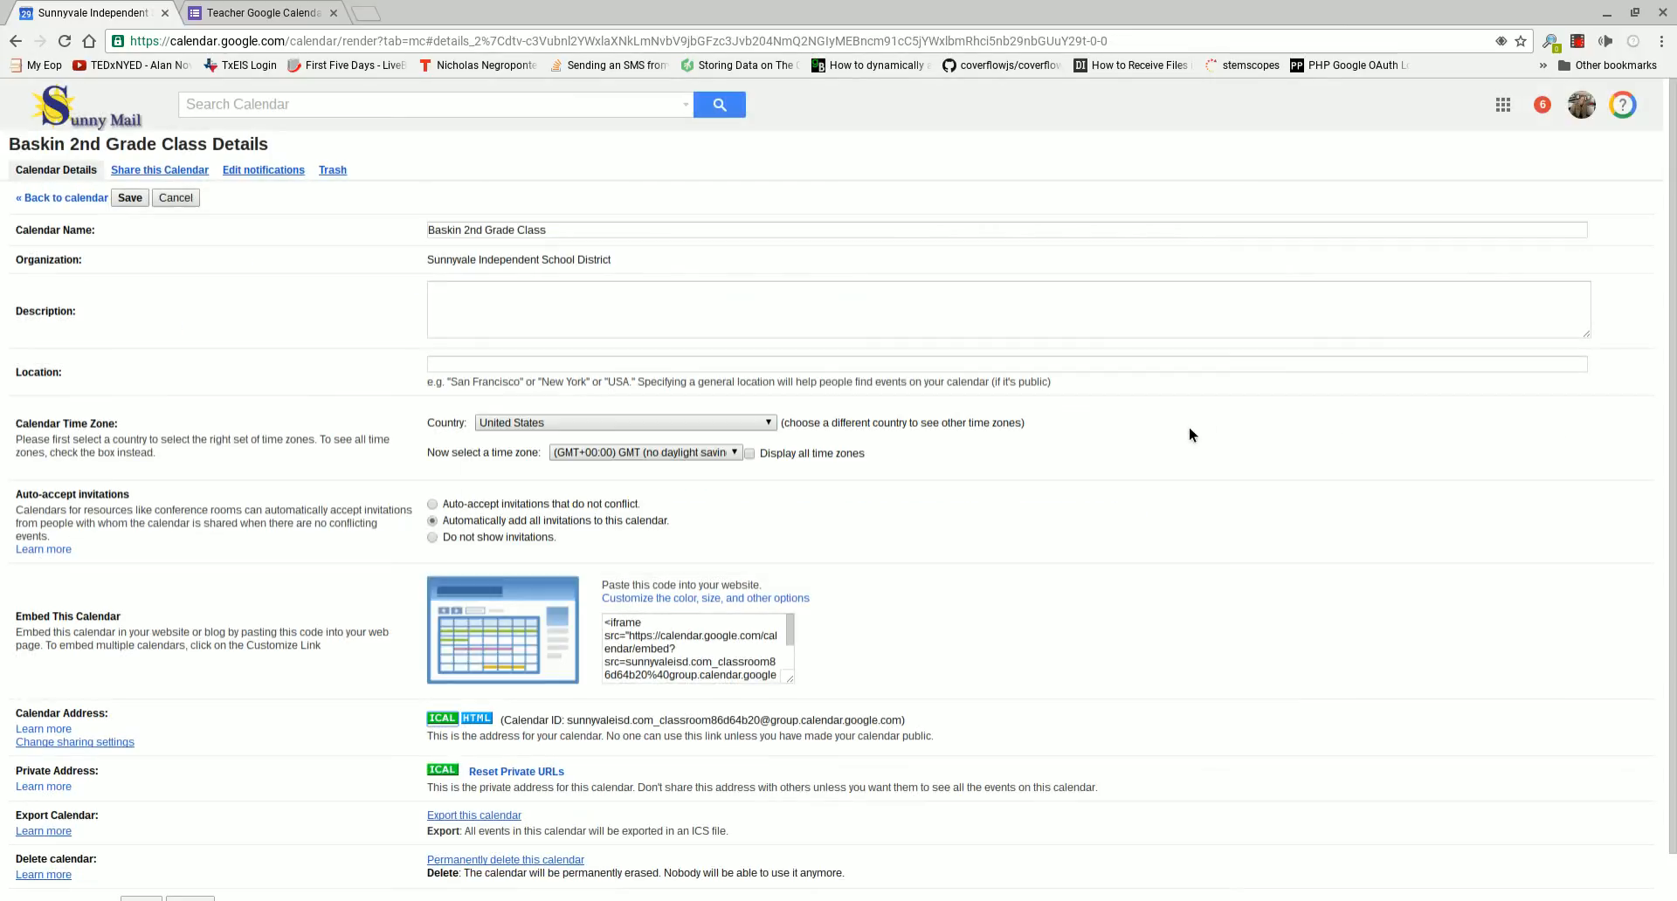
- Switch to the Teacher Google Calendar Links form and review its email, campus, grade level and course link fields
key(ctrl+Tab)
scroll(1396, 543, up, 6)
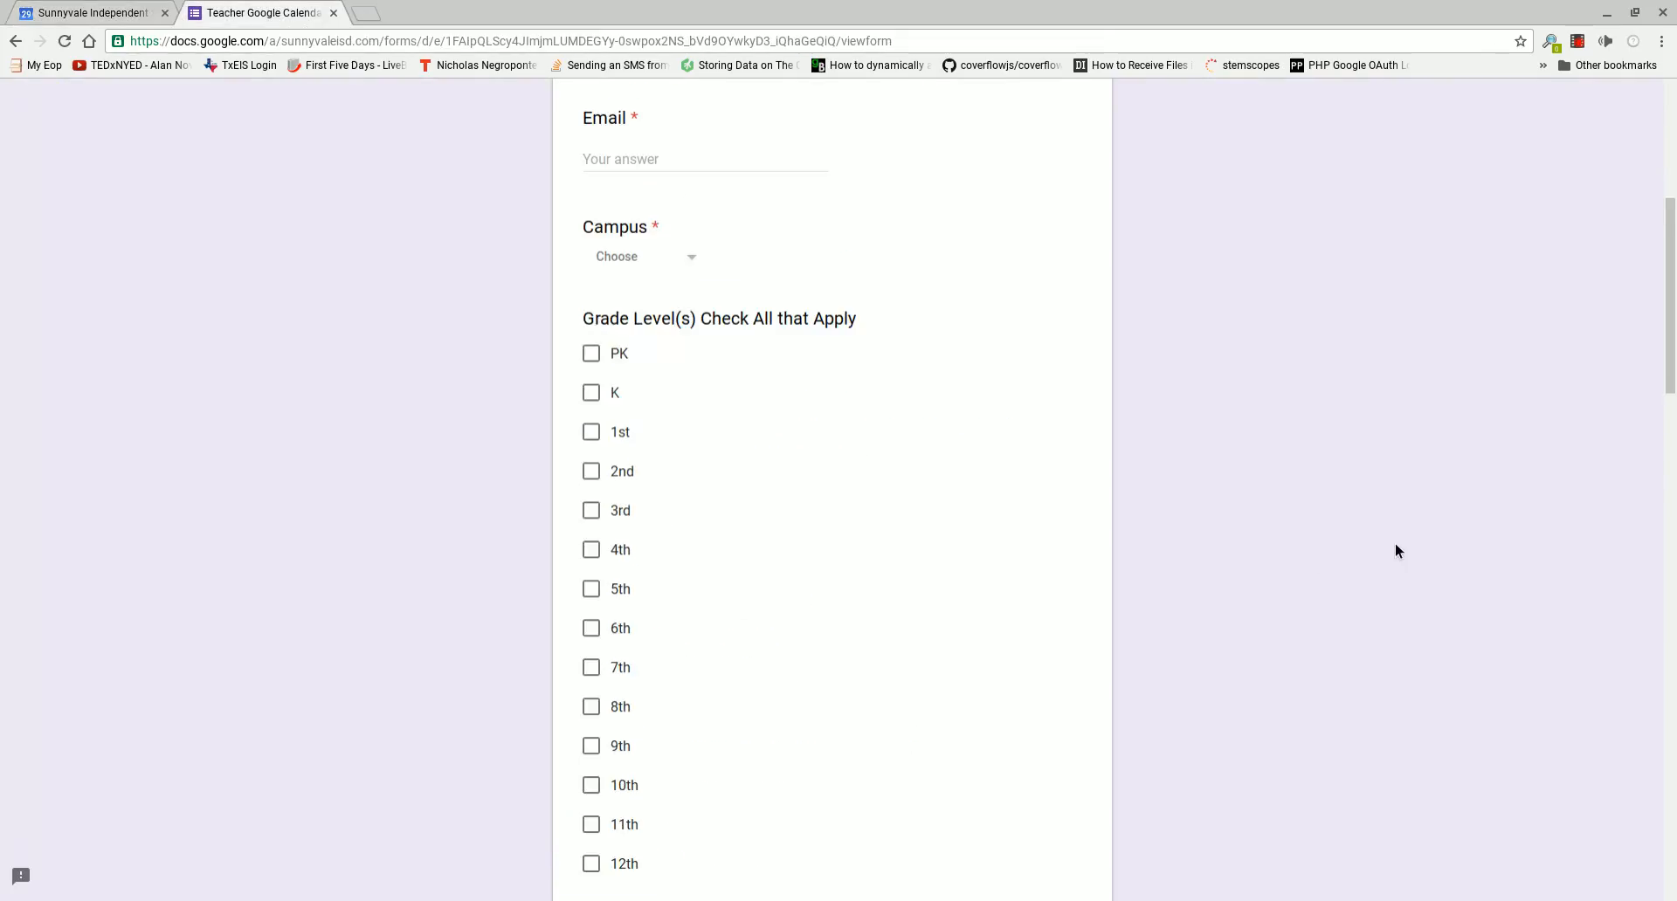
scroll(1398, 533, down, 15)
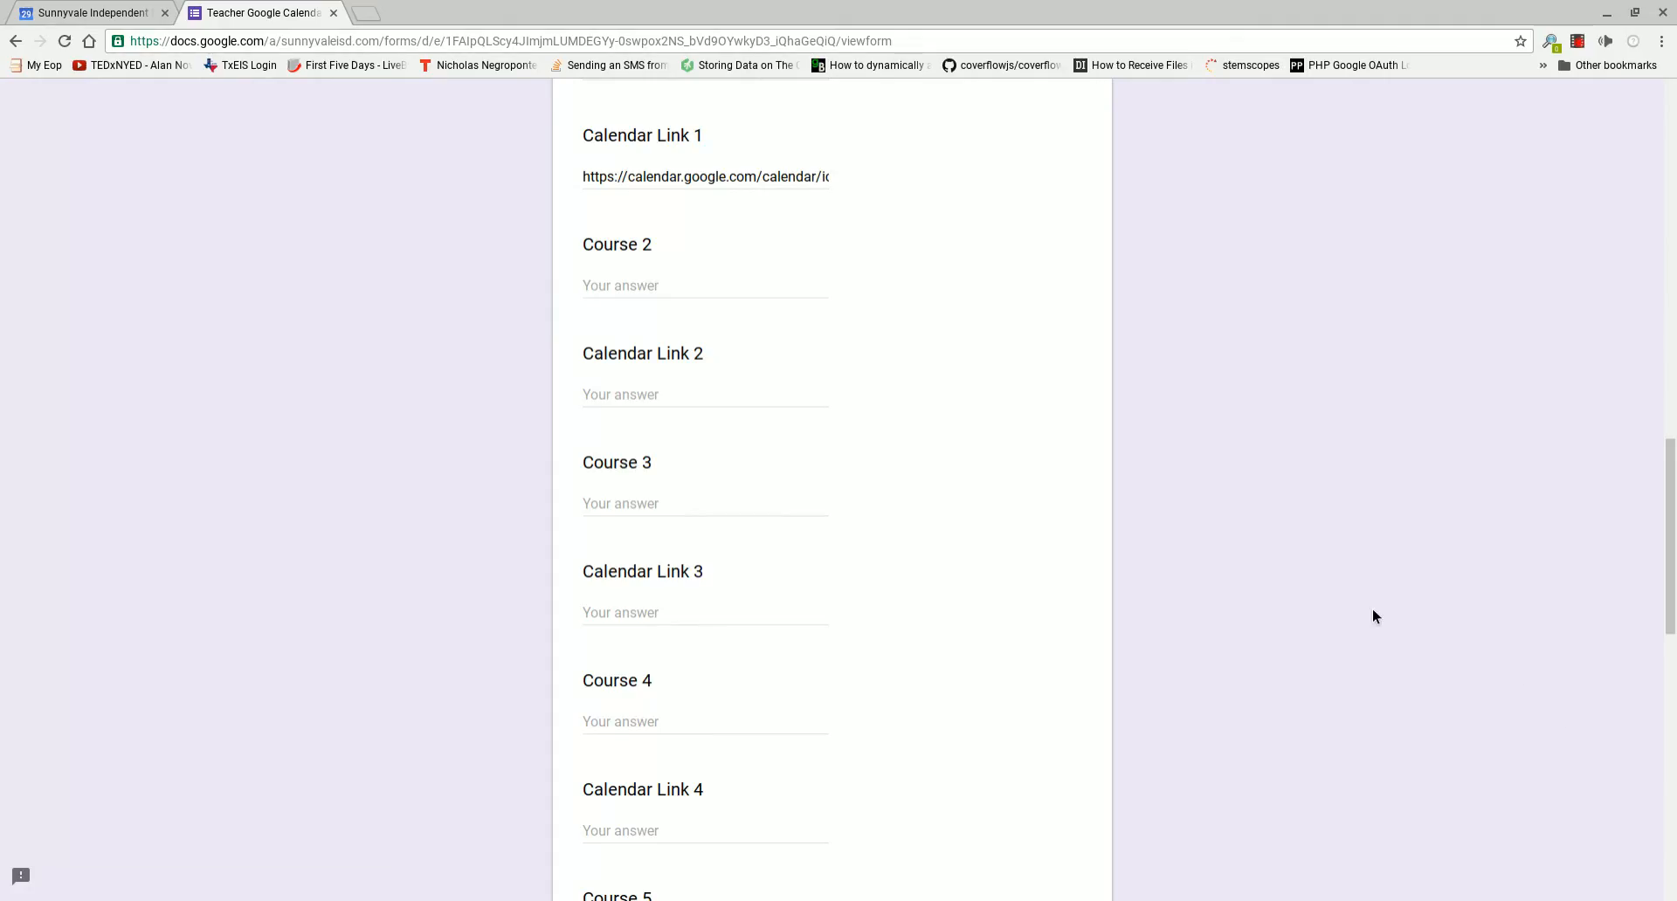
scroll(1089, 313, up, 2)
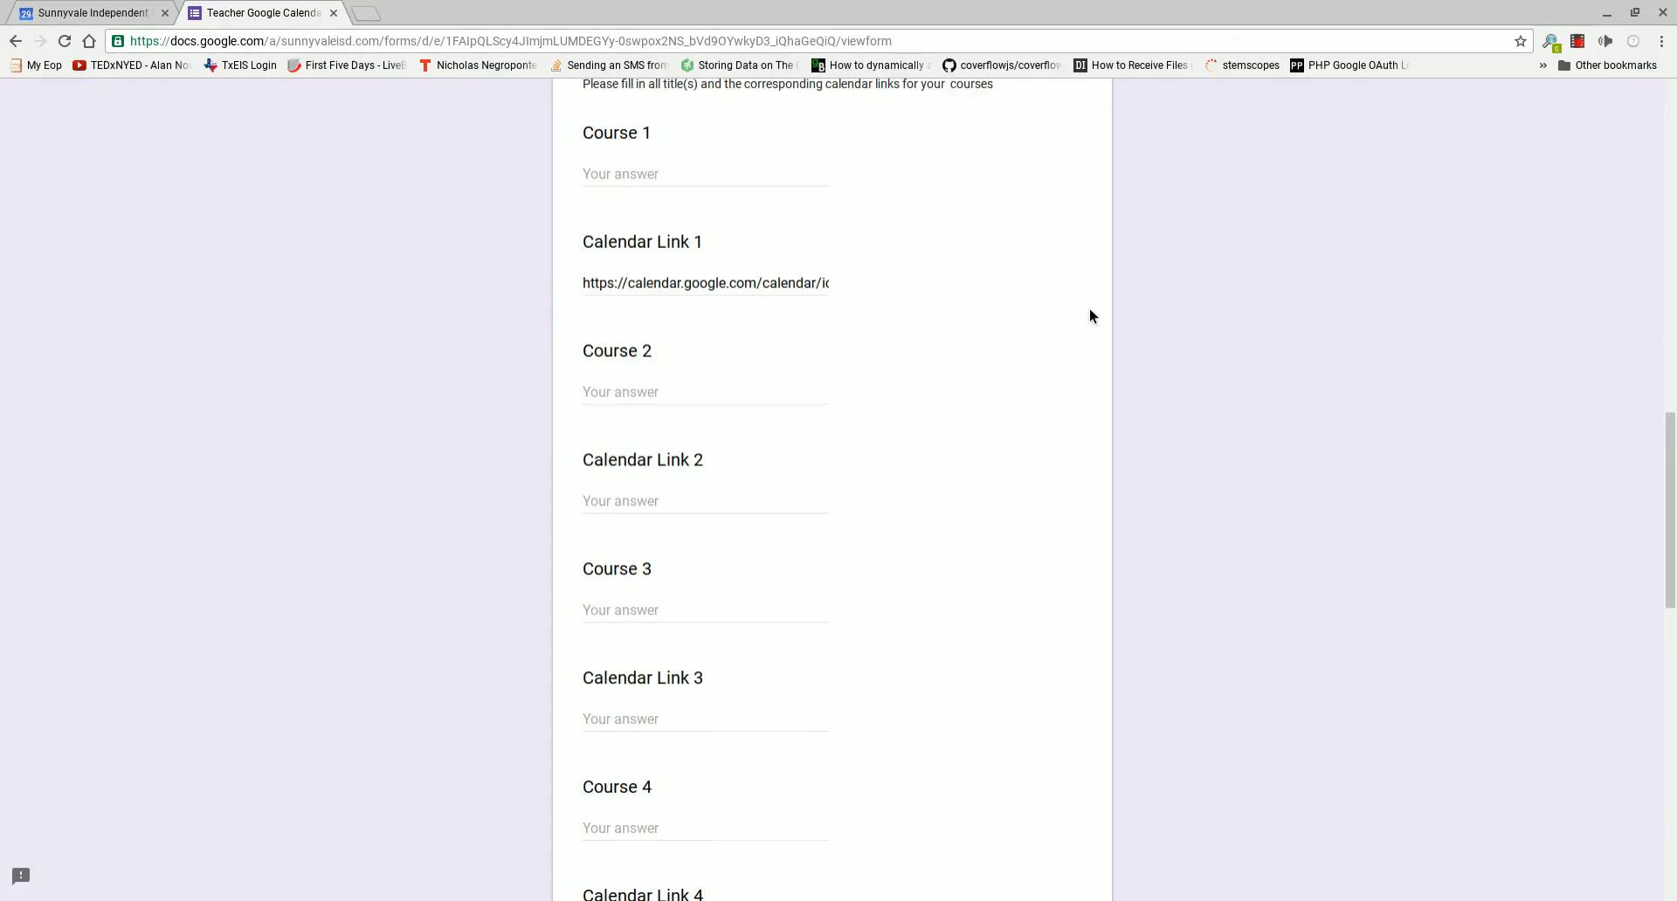
scroll(1113, 376, up, 1)
scroll(1108, 381, up, 1)
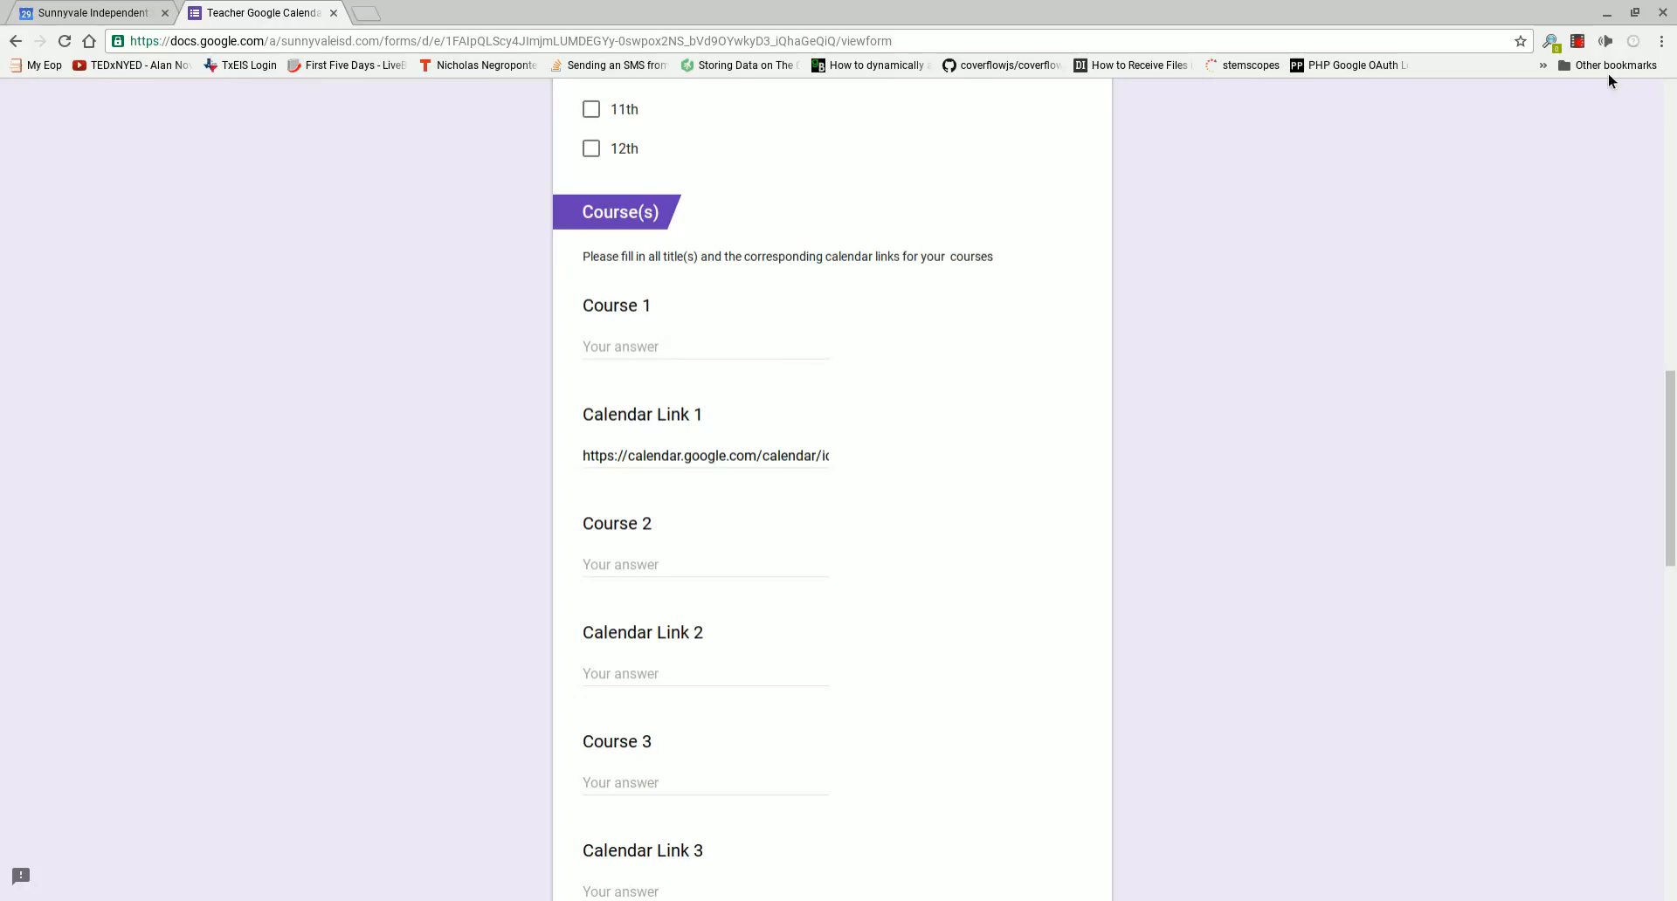